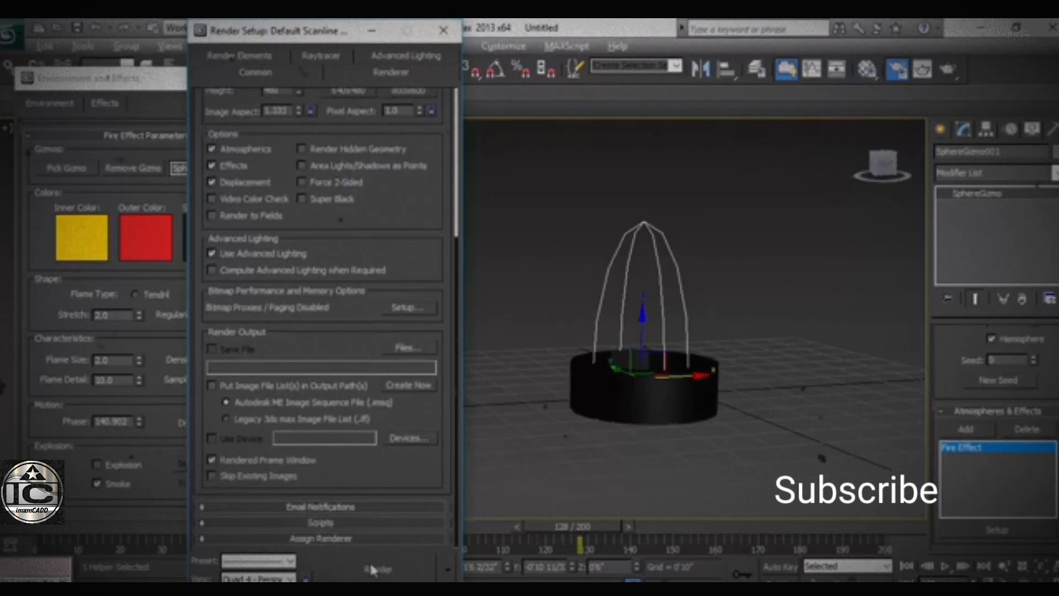
Step: Render the animation without an output file and save the rendered frame in Documents as AVI file 50 with the DV Video Encoder
{"action": "left_click", "coordinate": [375, 568]}
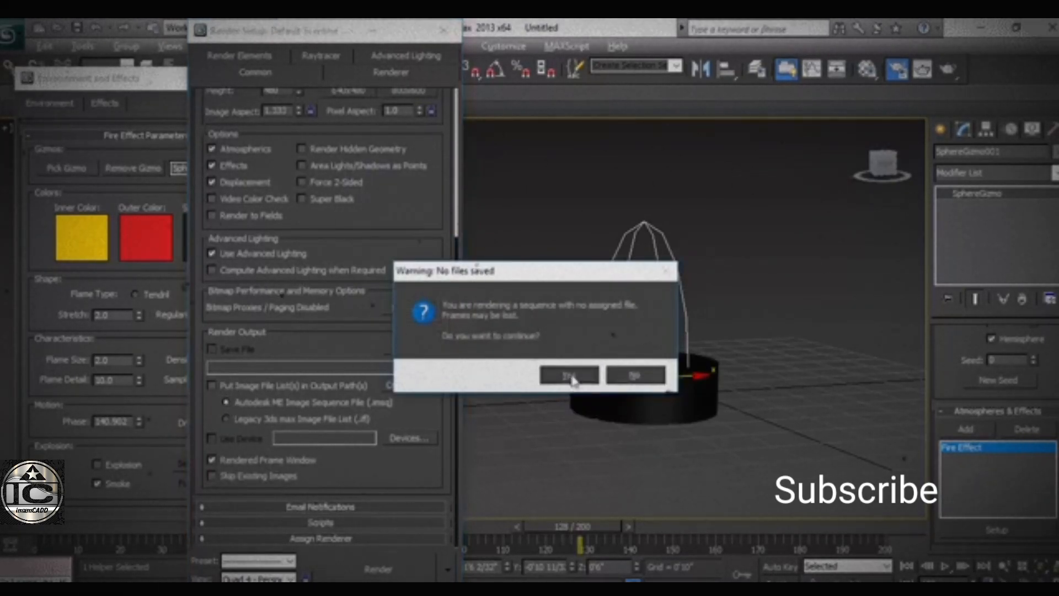
{"action": "left_click", "coordinate": [570, 376]}
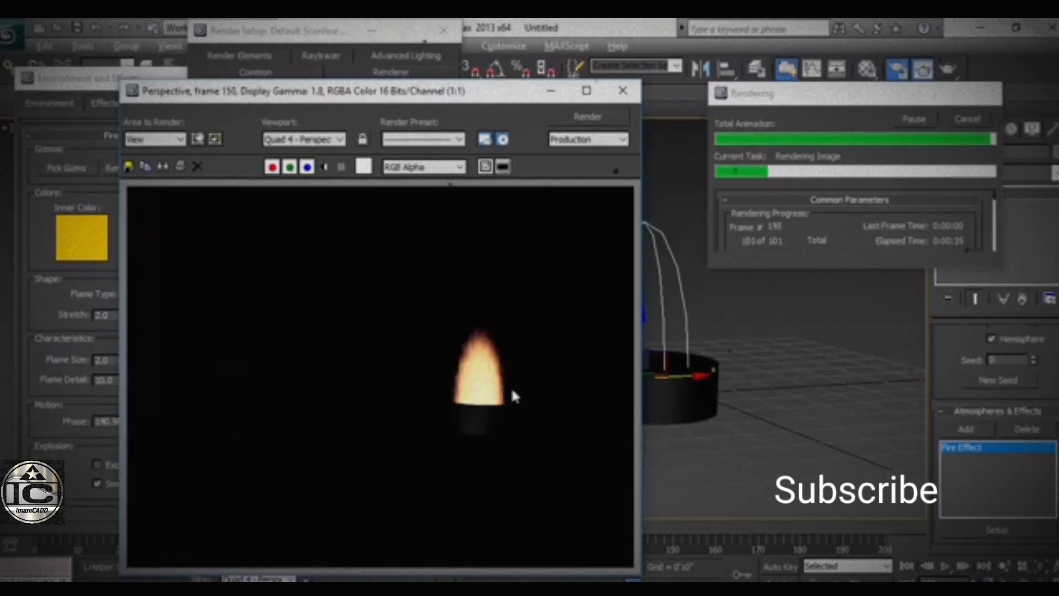
{"action": "left_click", "coordinate": [130, 168]}
{"action": "left_click", "coordinate": [262, 432]}
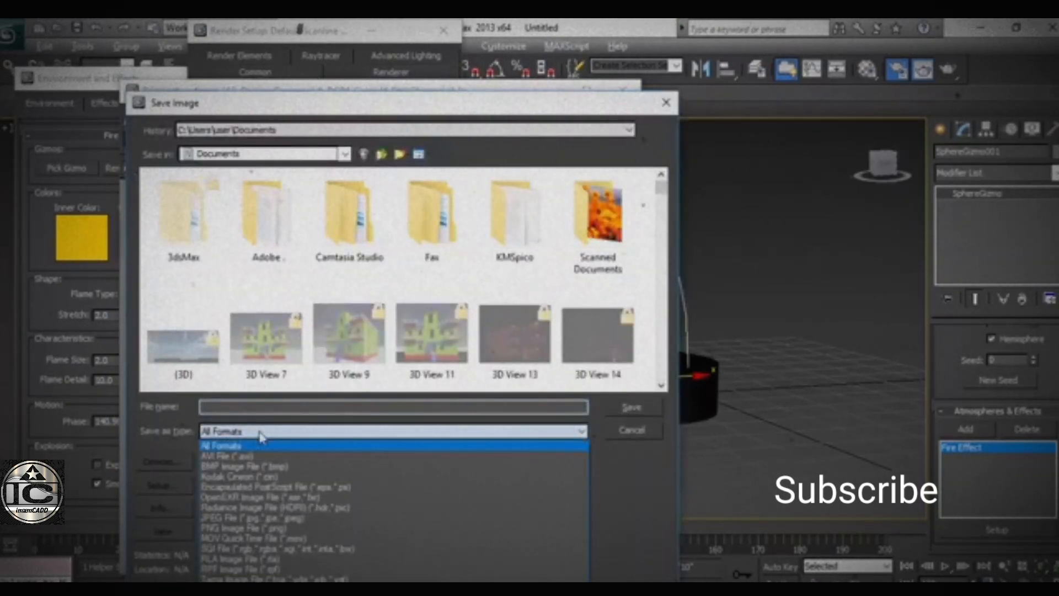
{"action": "left_click", "coordinate": [237, 457]}
{"action": "left_click", "coordinate": [254, 406]}
{"action": "type", "text": "10"}
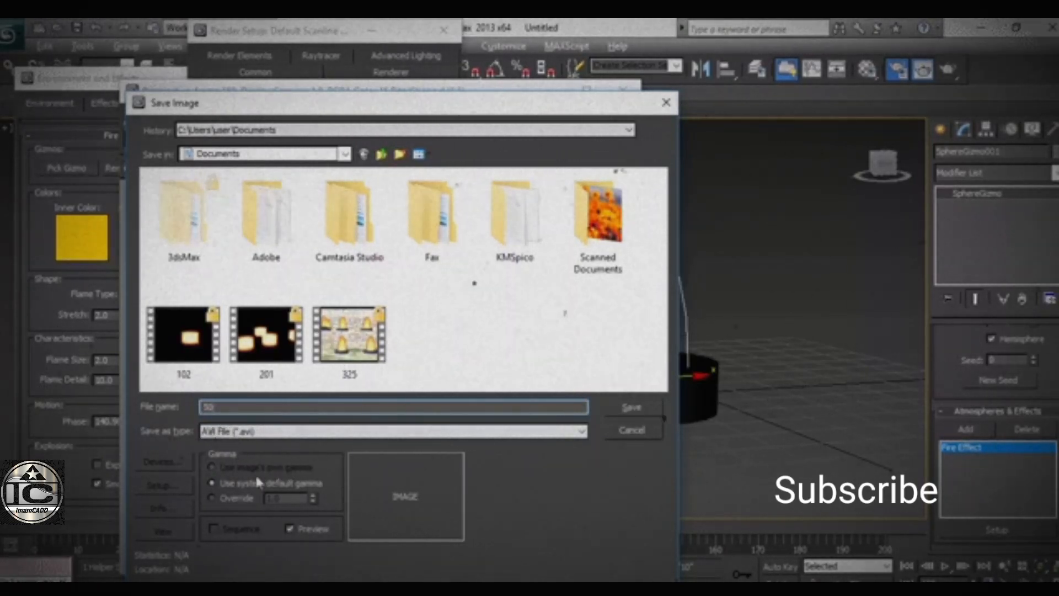
{"action": "left_click", "coordinate": [632, 407]}
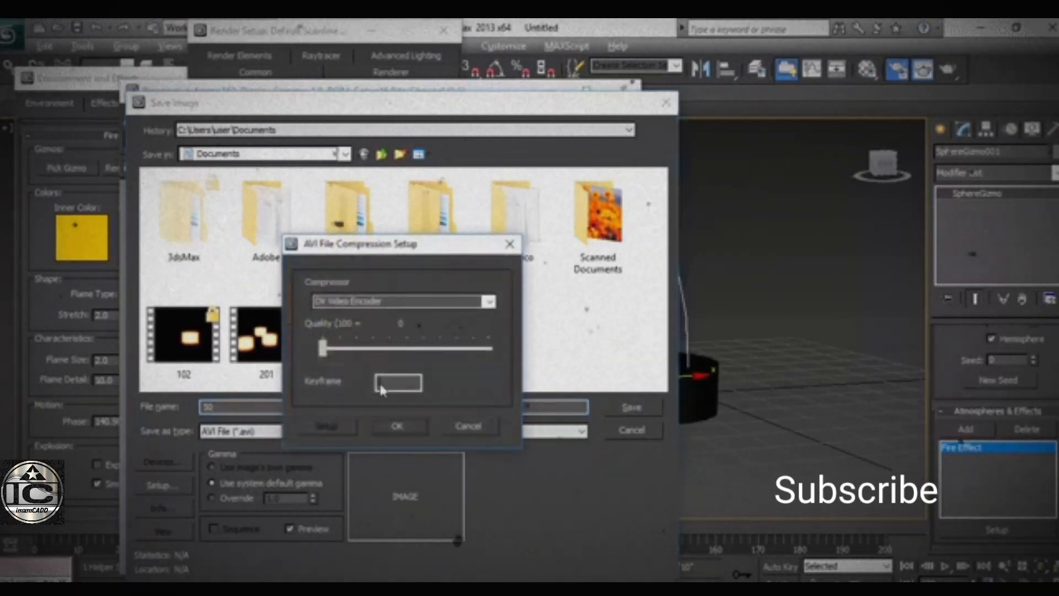
{"action": "left_click", "coordinate": [397, 426]}
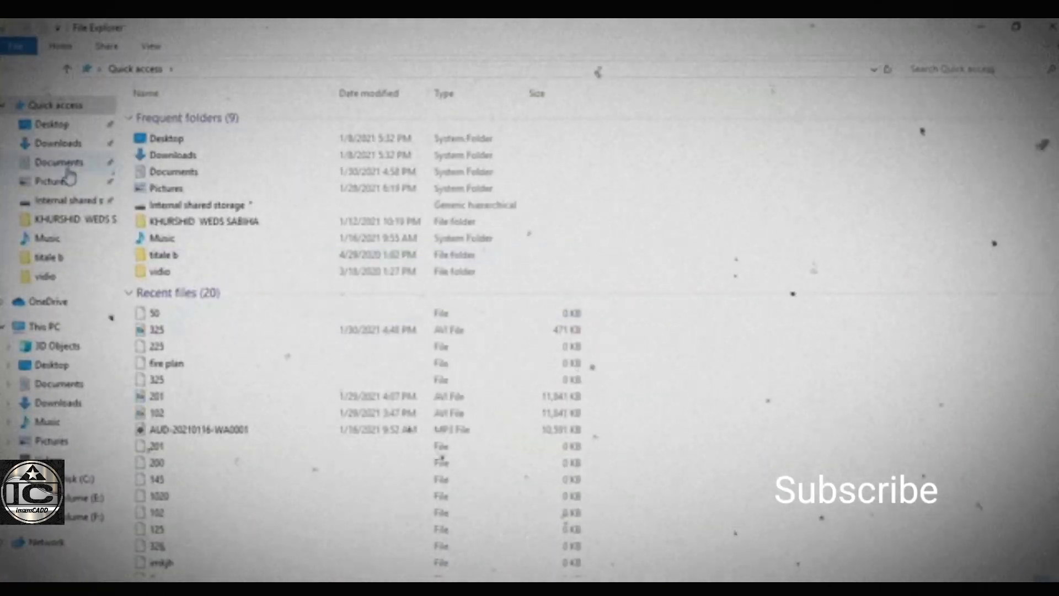
Step: Switch to File Explorer, play the 50 video from the Documents folder, and close the player
{"action": "left_click", "coordinate": [66, 165]}
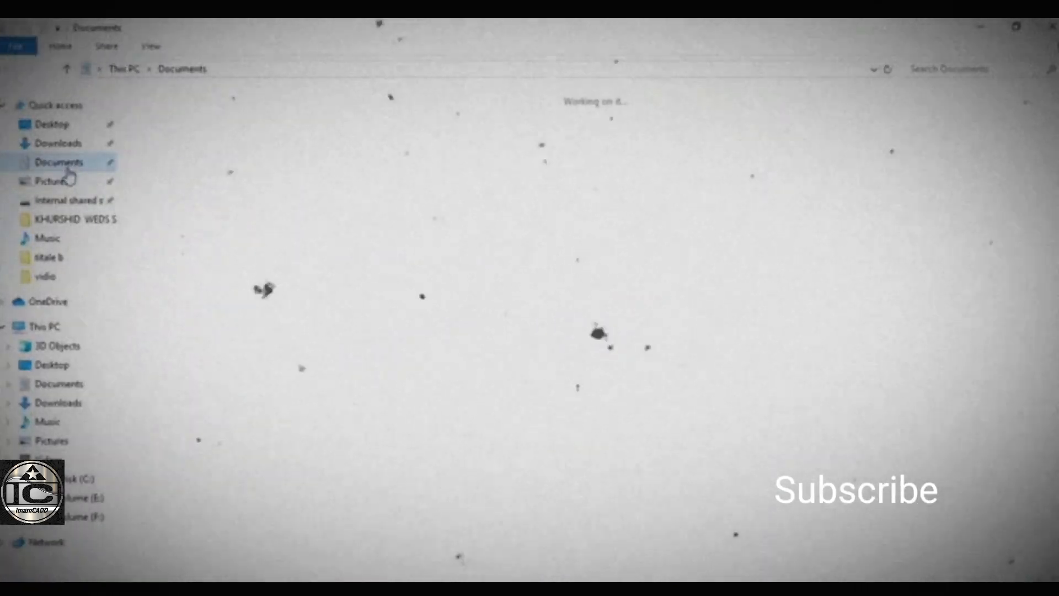
{"action": "left_click", "coordinate": [597, 256]}
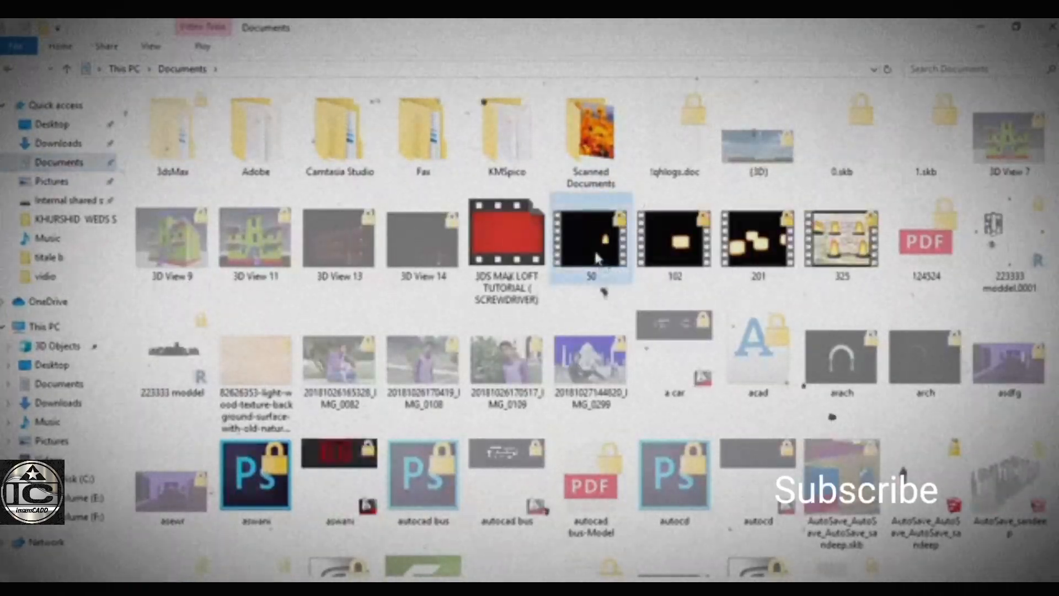
{"action": "double_click", "coordinate": [598, 257]}
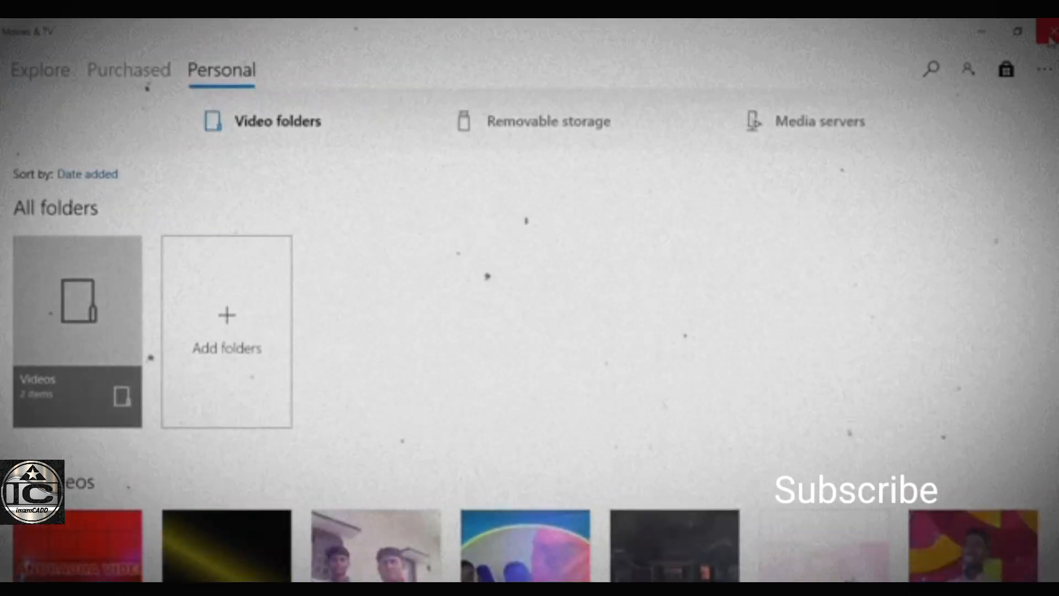
{"action": "left_click", "coordinate": [1048, 28]}
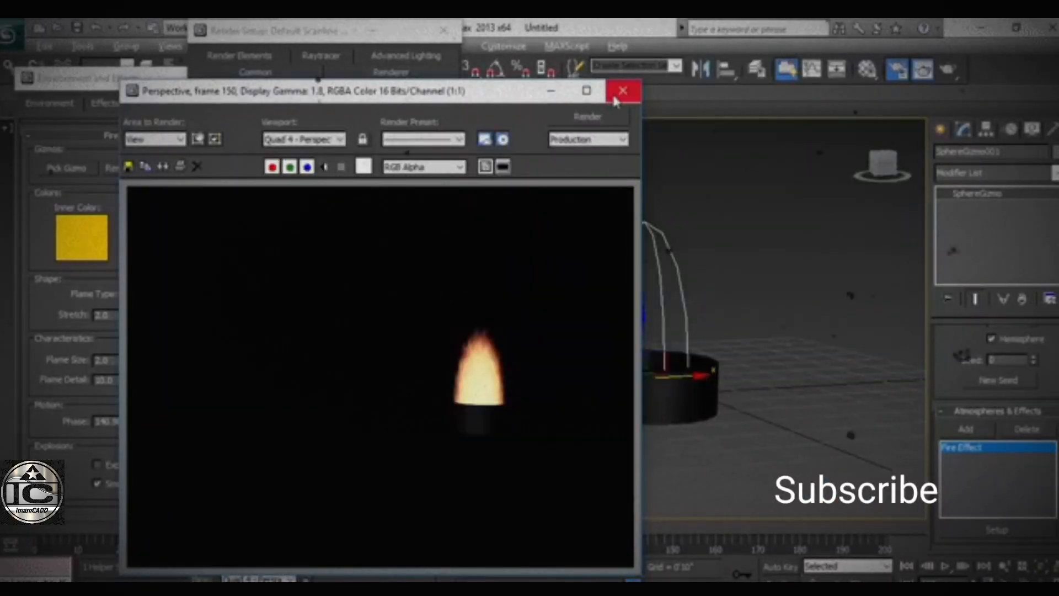
Step: Close the rendered frame and set the render output to AVI format in the Documents folder
{"action": "left_click", "coordinate": [616, 100]}
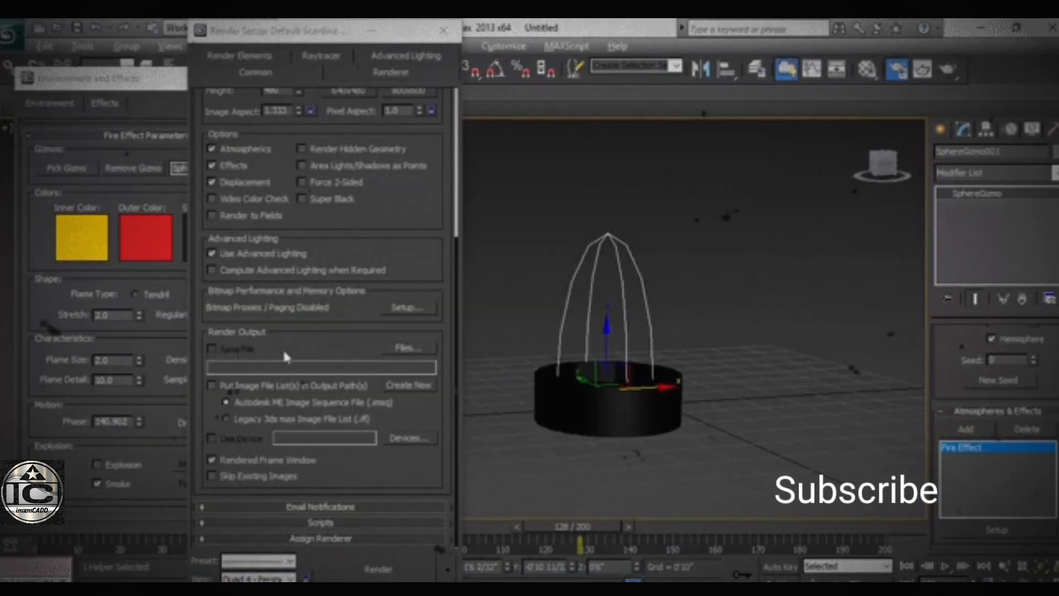
{"action": "left_click", "coordinate": [406, 348]}
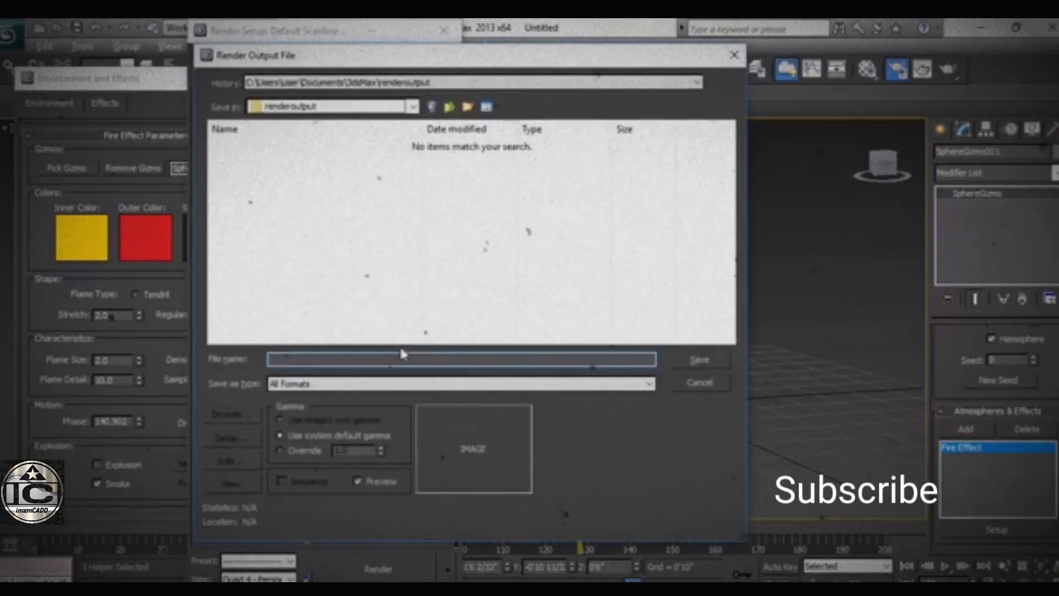
{"action": "left_click", "coordinate": [330, 383]}
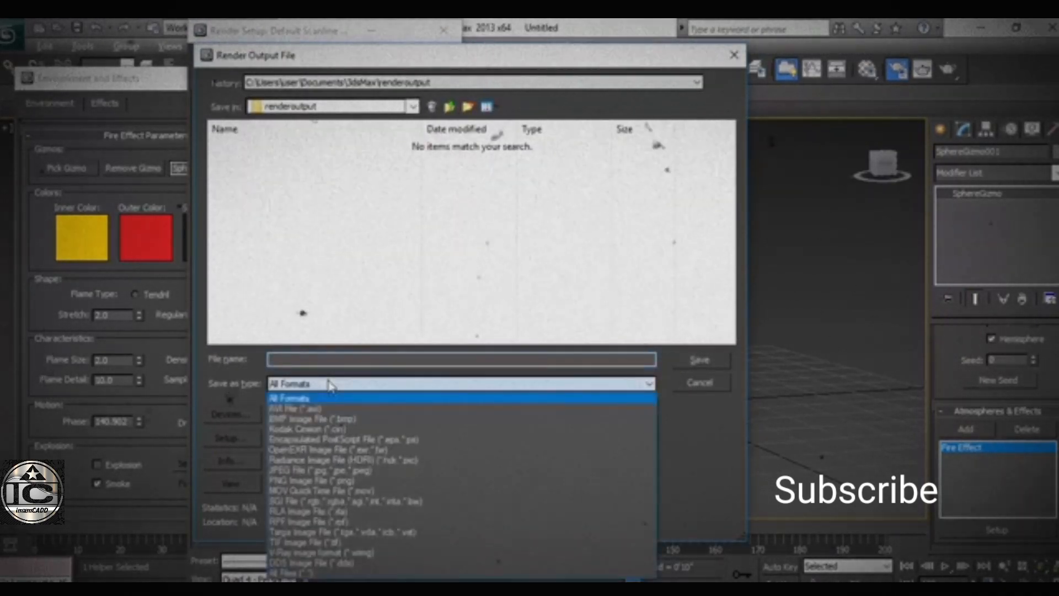
{"action": "left_click", "coordinate": [310, 408]}
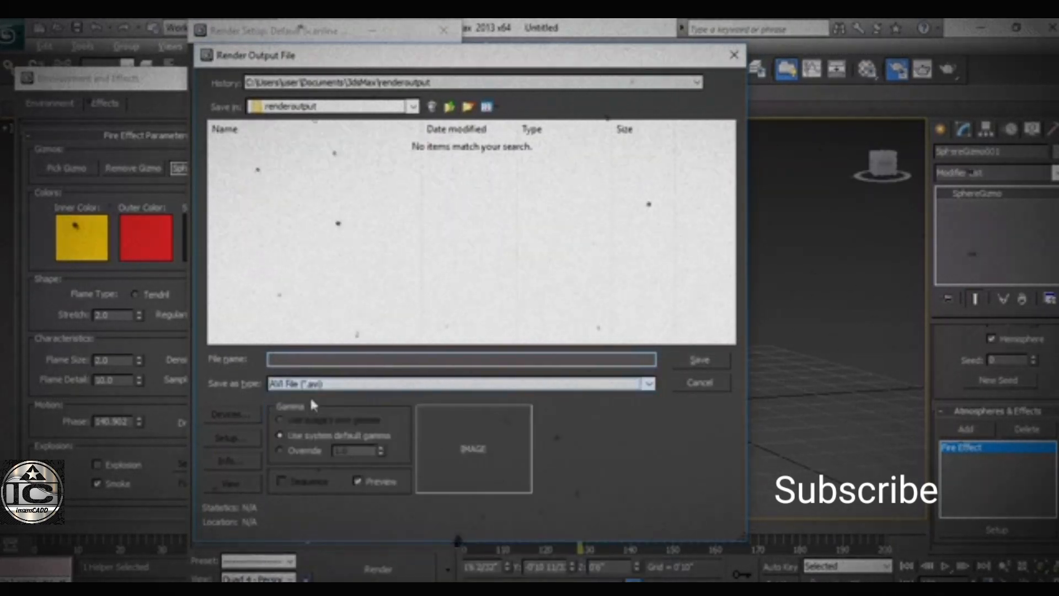
{"action": "left_click", "coordinate": [322, 362]}
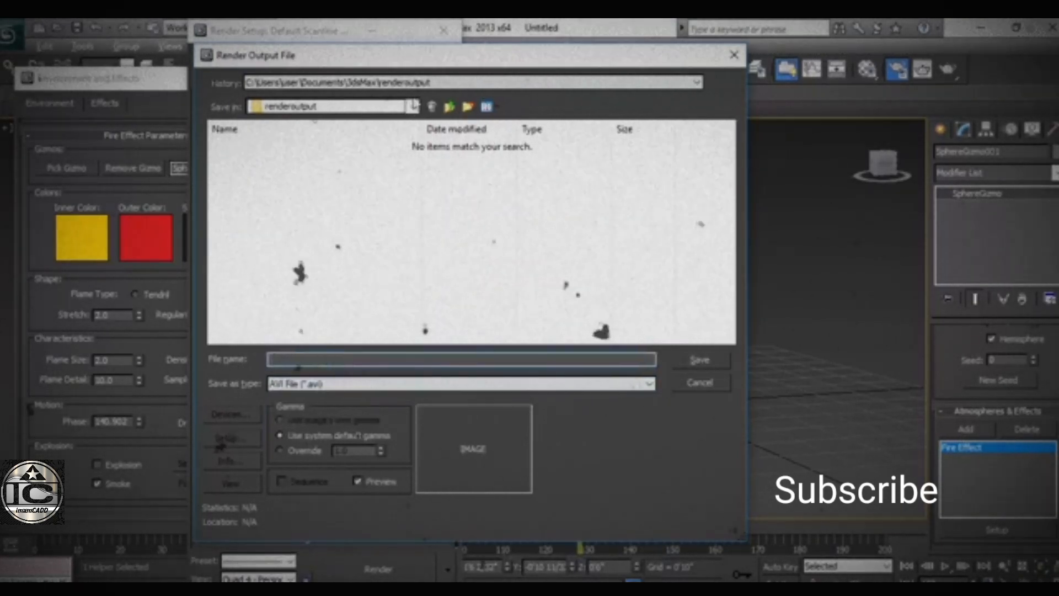
{"action": "left_click", "coordinate": [381, 108]}
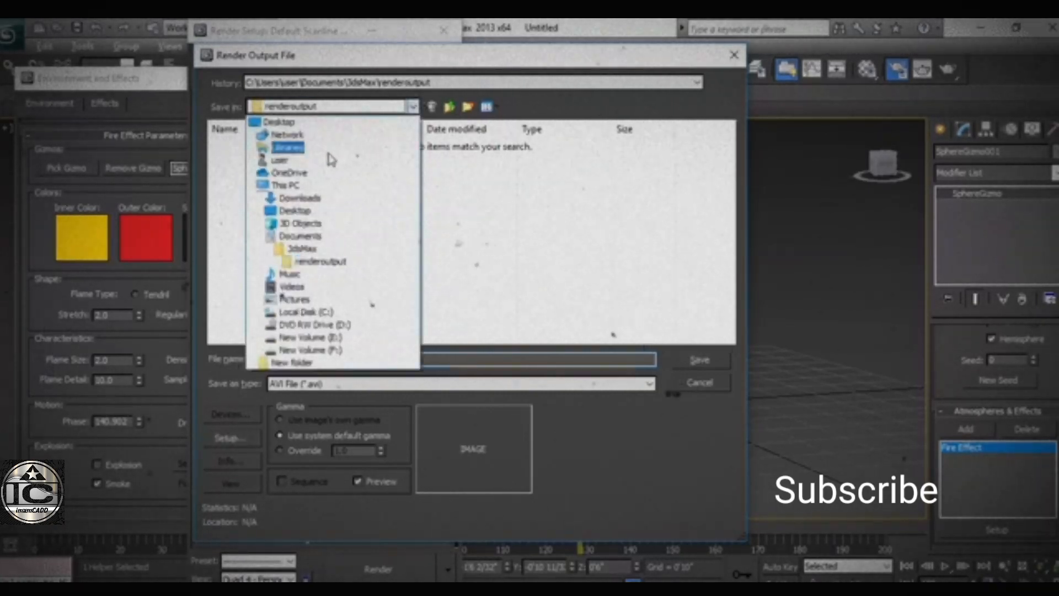
{"action": "left_click", "coordinate": [322, 238]}
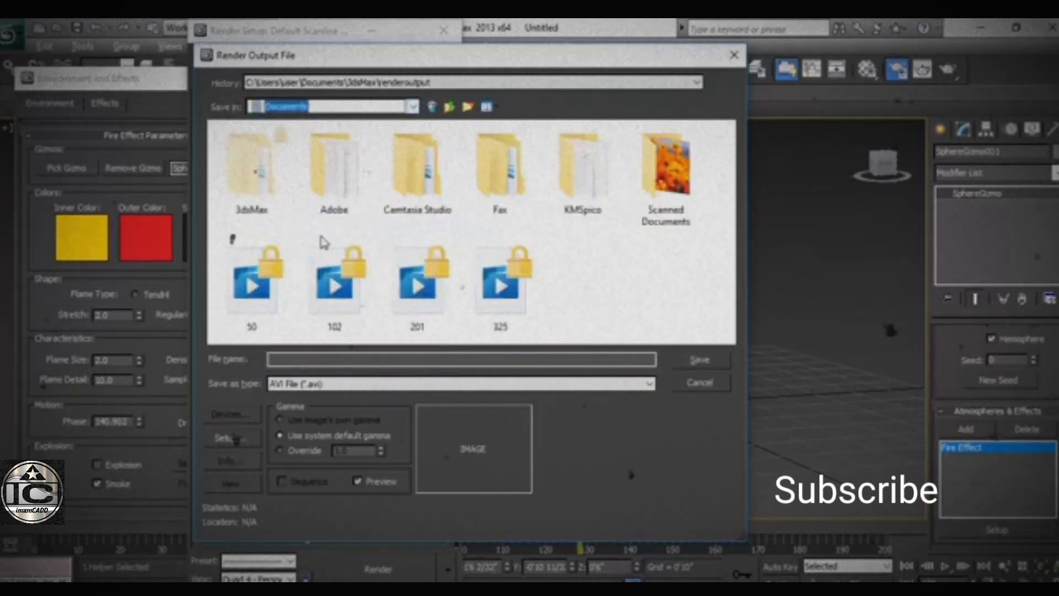
Step: Assign the existing file 50.avi as render output with the DV Video Encoder and render the animation over it
{"action": "left_click", "coordinate": [254, 287]}
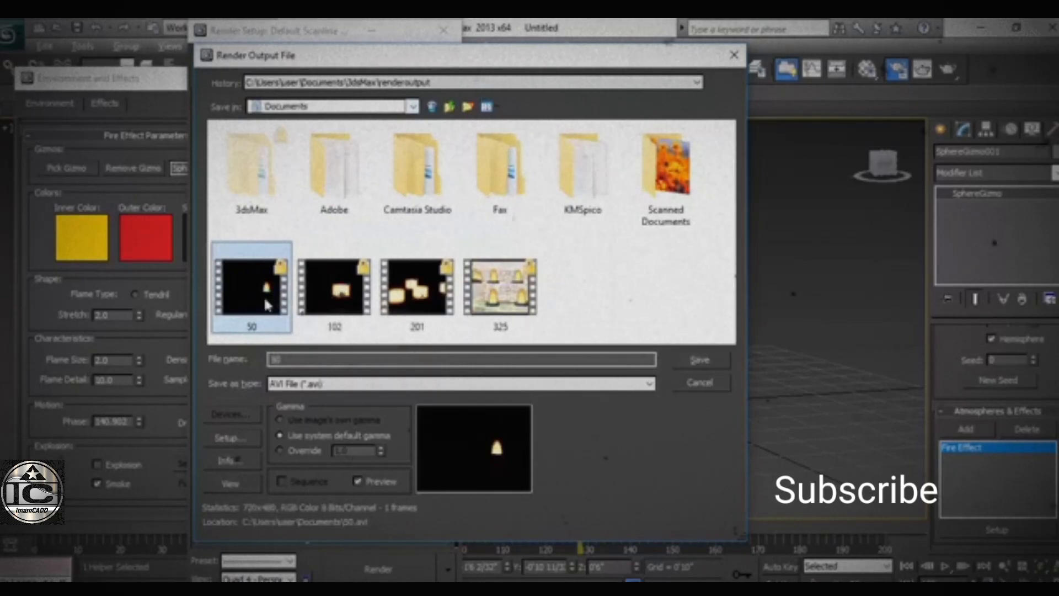
{"action": "left_click", "coordinate": [380, 481]}
{"action": "left_click", "coordinate": [376, 478]}
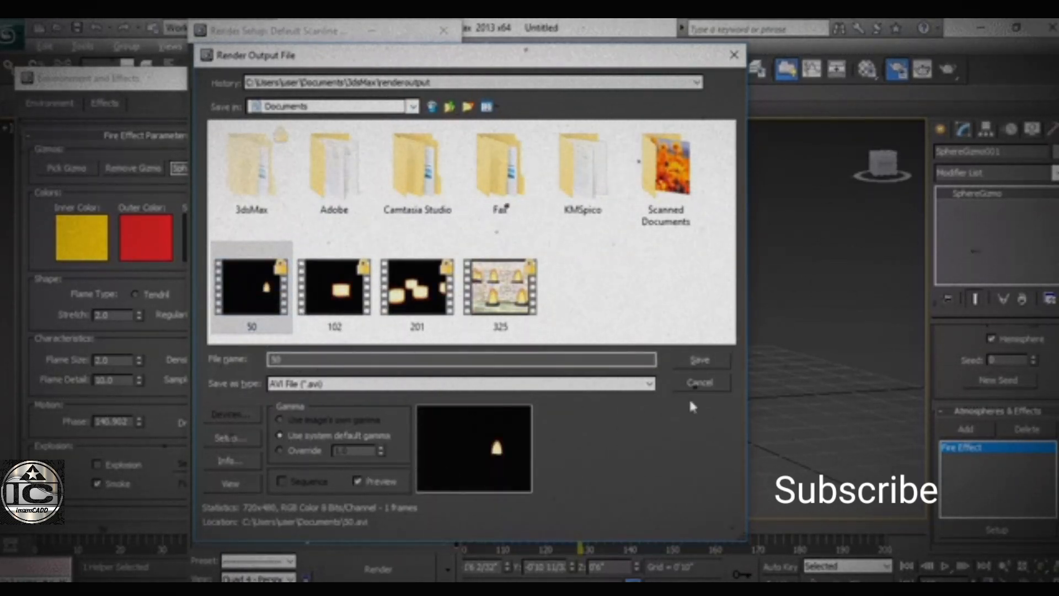
{"action": "left_click", "coordinate": [684, 358]}
{"action": "left_click", "coordinate": [576, 366]}
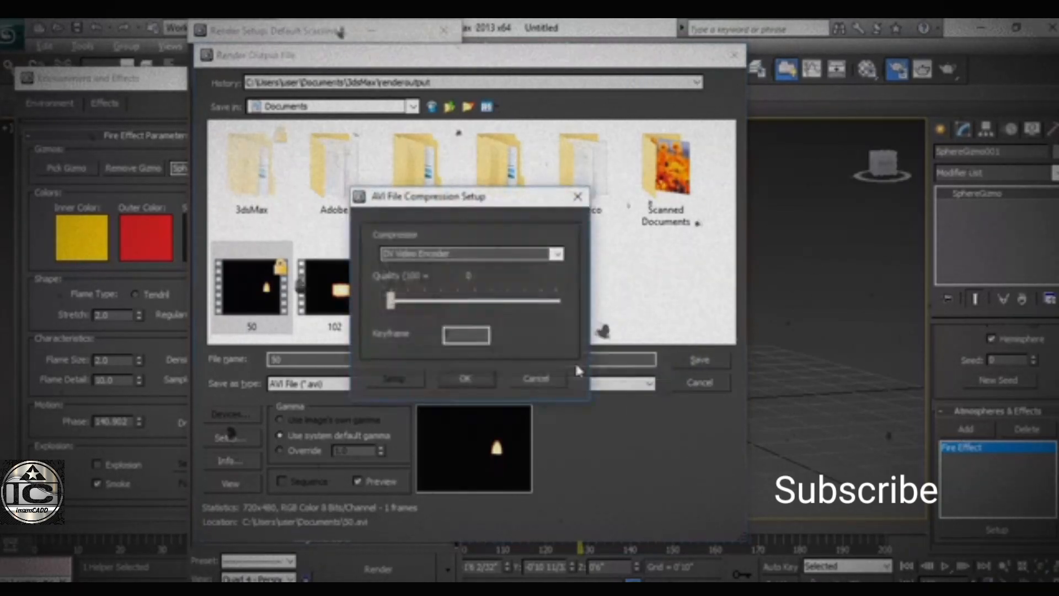
{"action": "left_click", "coordinate": [459, 381]}
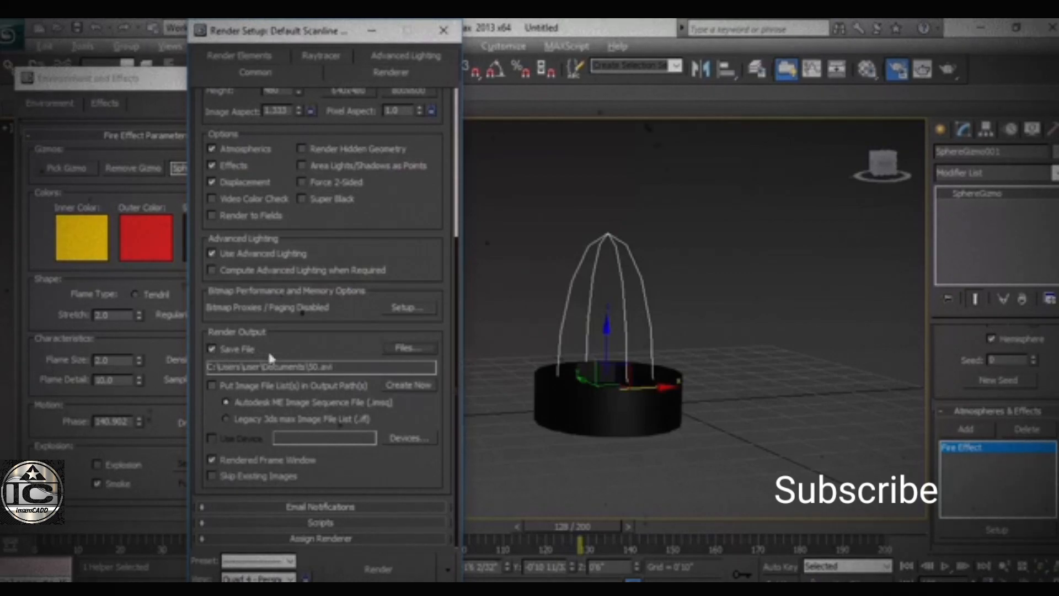
{"action": "left_click", "coordinate": [377, 571]}
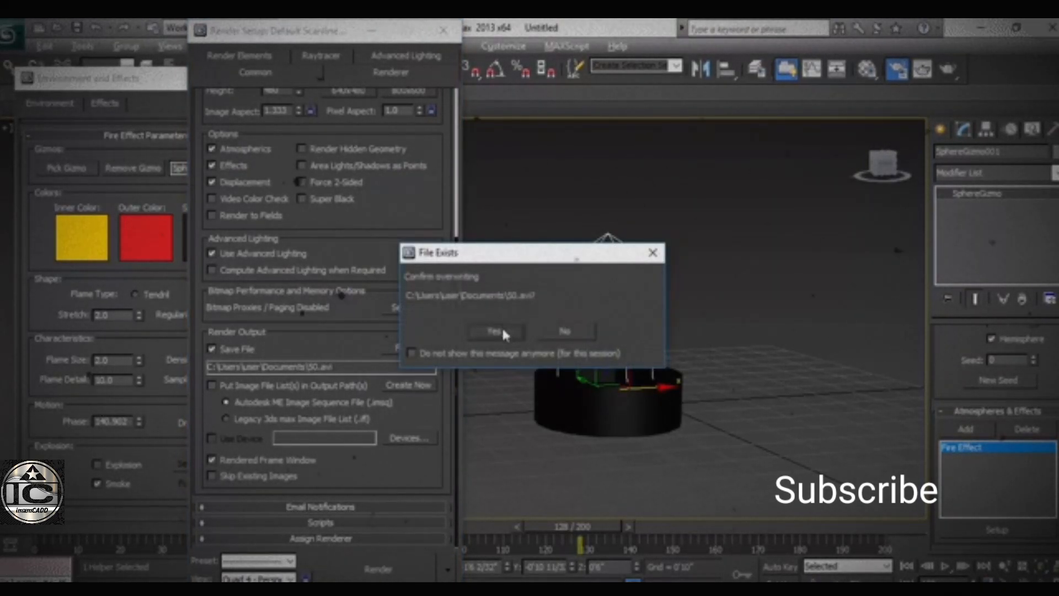
{"action": "left_click", "coordinate": [496, 331]}
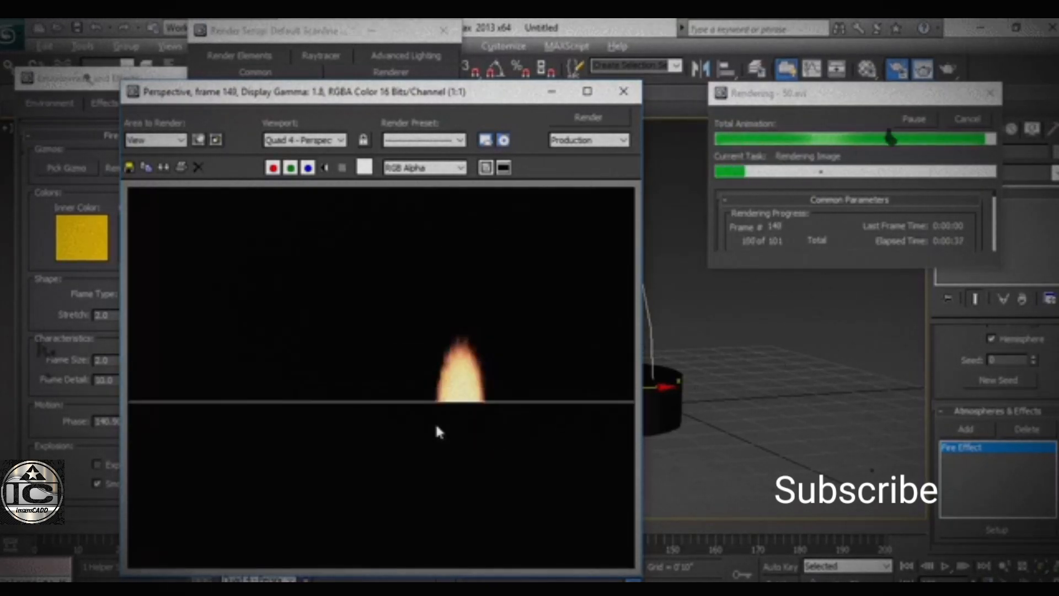
Step: Save the rendered frame in AVI format over the existing 50.avi in Documents, accepting the compression settings
{"action": "left_click", "coordinate": [129, 167]}
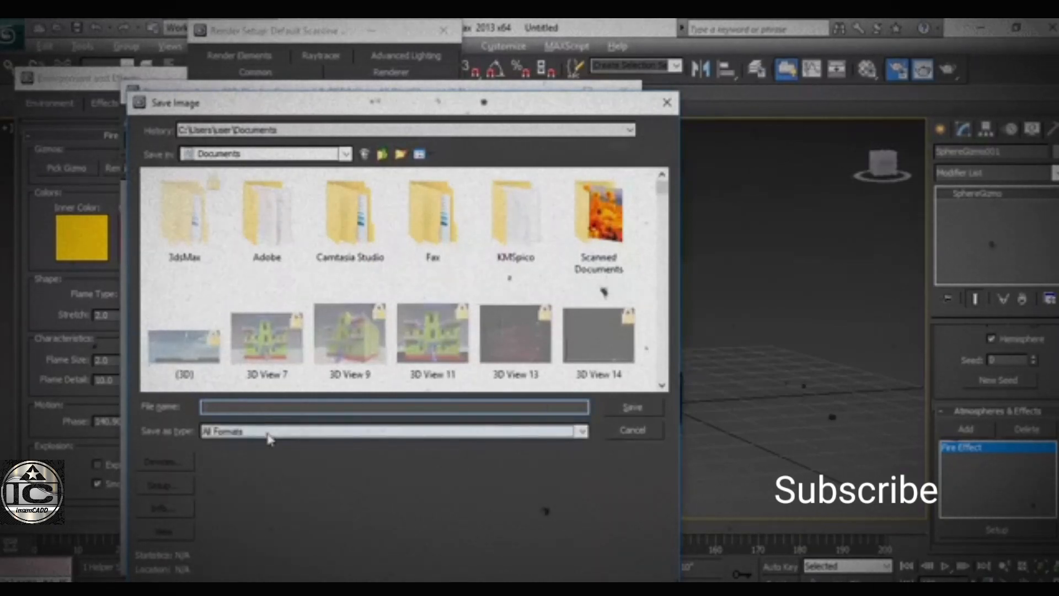
{"action": "left_click", "coordinate": [306, 431]}
{"action": "left_click", "coordinate": [257, 448]}
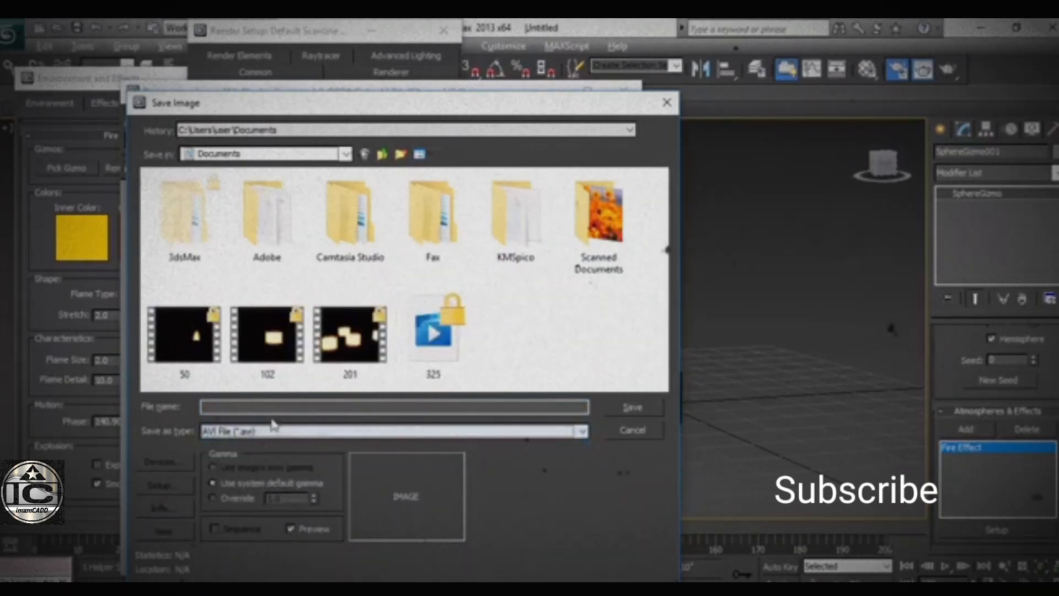
{"action": "left_click", "coordinate": [184, 336]}
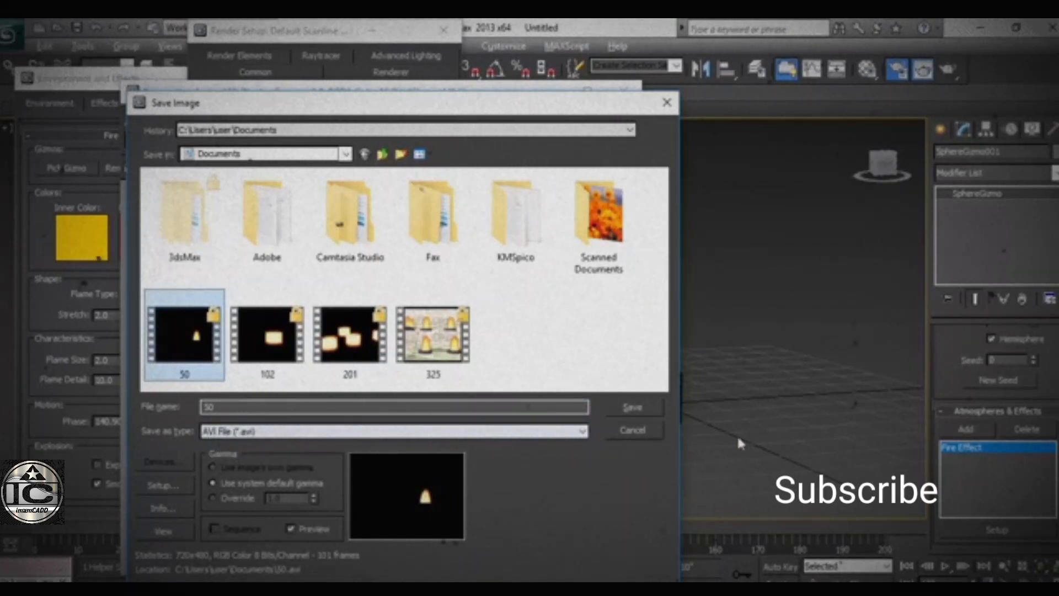
{"action": "left_click", "coordinate": [617, 407]}
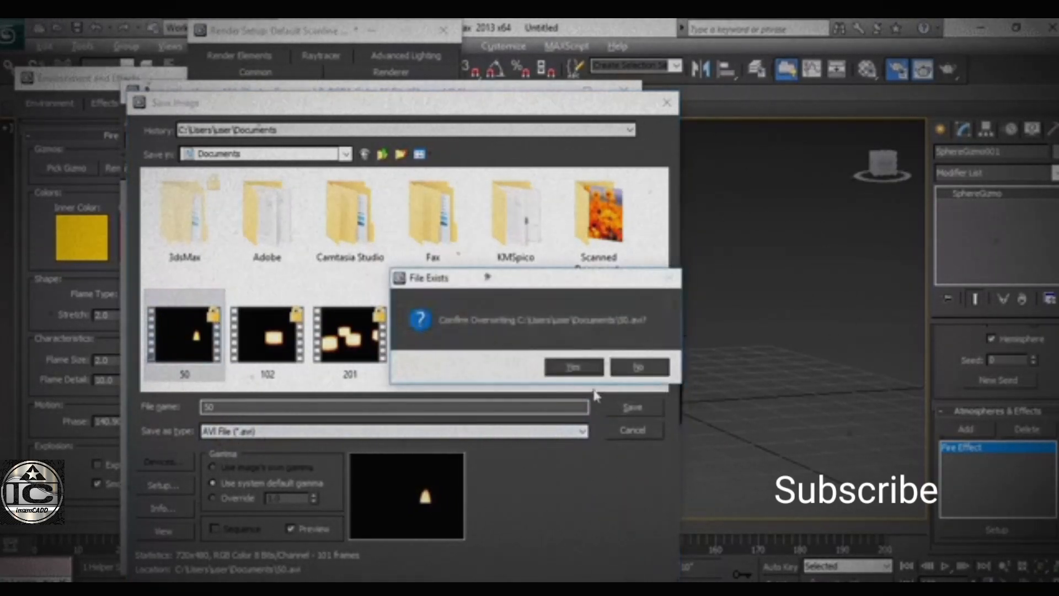
{"action": "left_click", "coordinate": [581, 377]}
{"action": "left_click", "coordinate": [402, 422]}
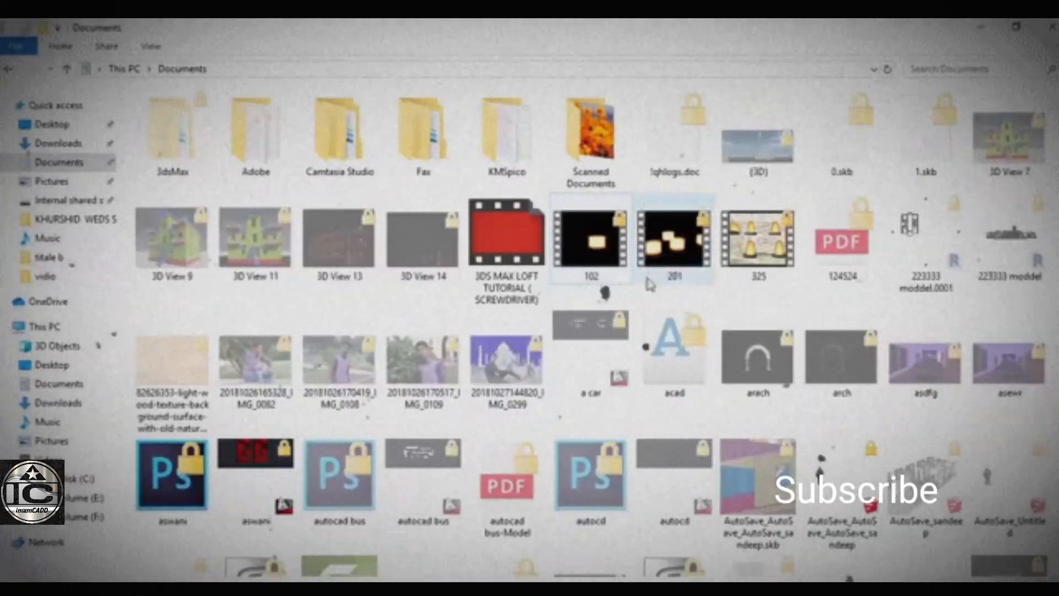
Step: Play the 50 video from the Documents folder in File Explorer and return to 3ds Max
{"action": "left_click_drag", "start_coordinate": [1054, 138], "coordinate": [1054, 539]}
{"action": "double_click", "coordinate": [414, 532]}
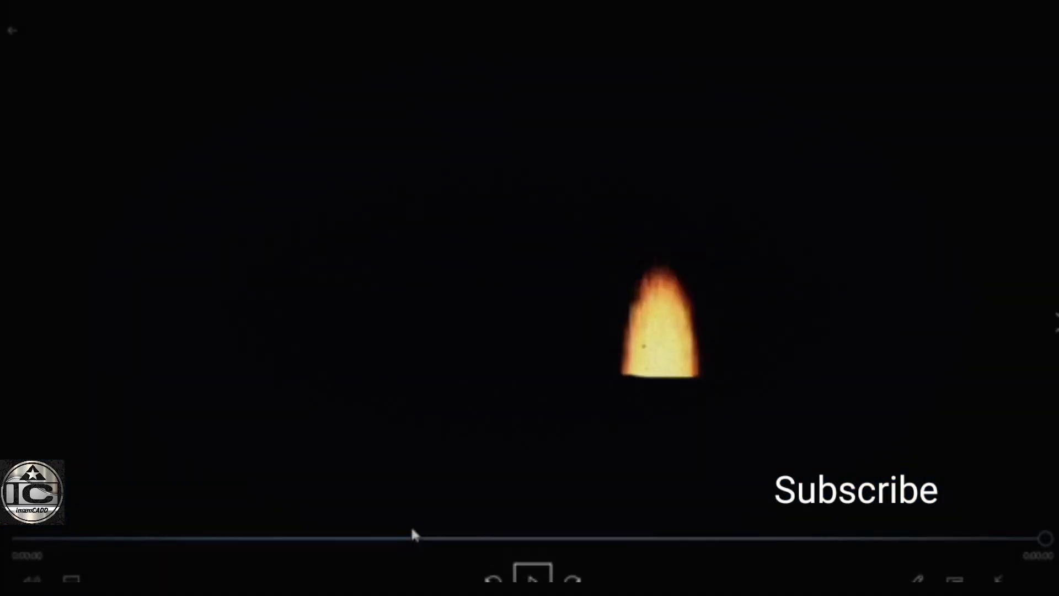
{"action": "left_click", "coordinate": [368, 540]}
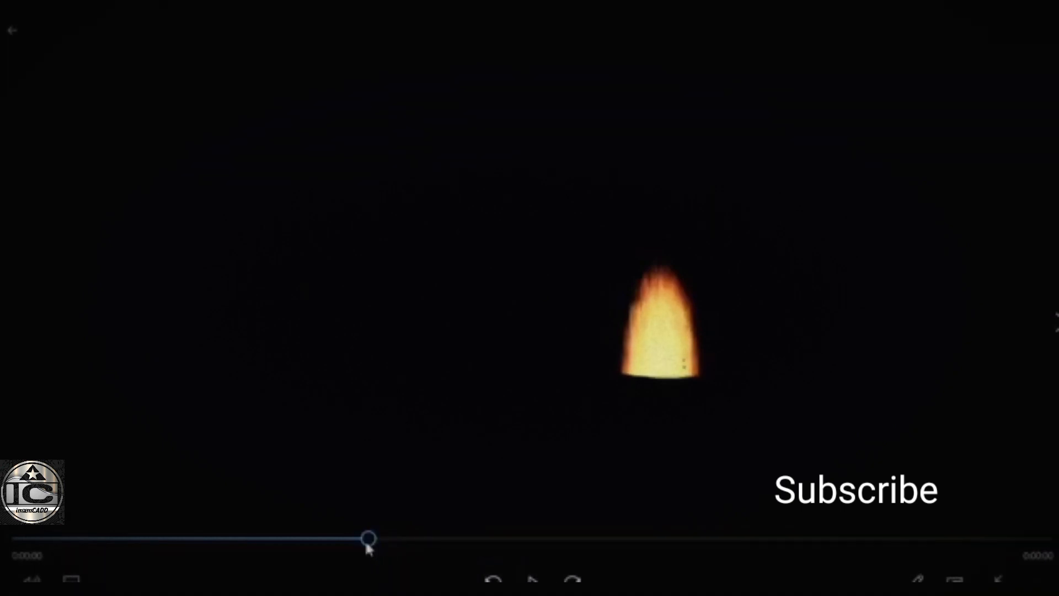
{"action": "left_click", "coordinate": [531, 577]}
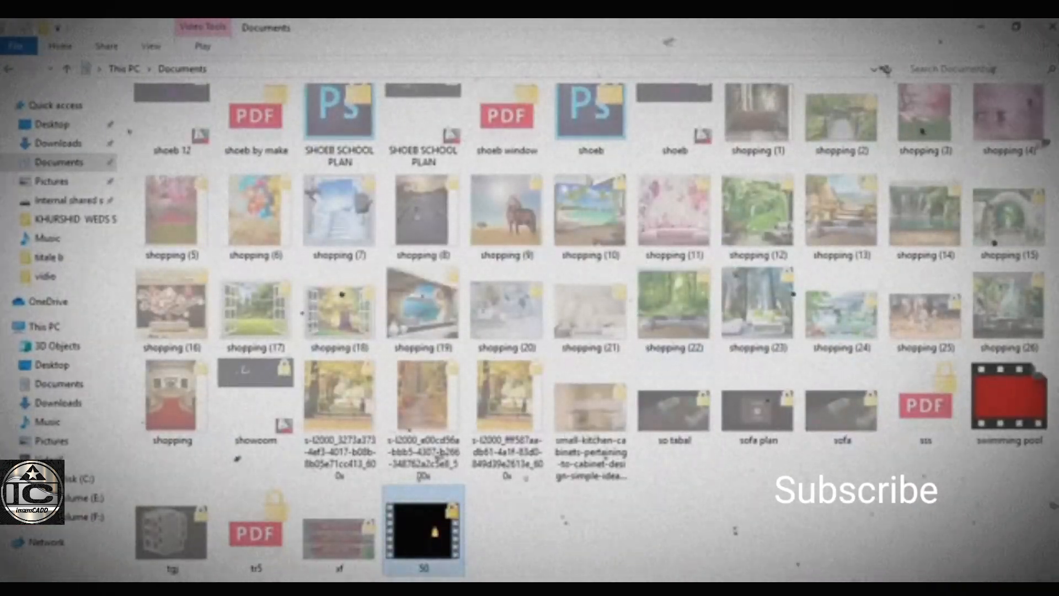
{"action": "left_click", "coordinate": [710, 588]}
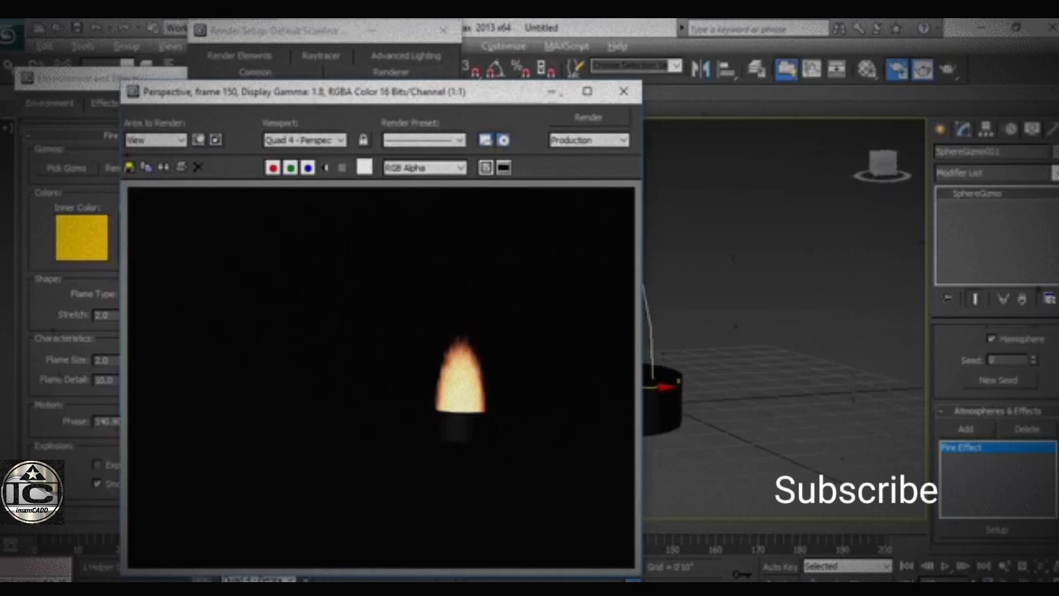
Step: Save the rendered frame as AVI over 50.avi in Documents, overriding the gamma with 6.29 and accepting the DV Video Encoder compression
{"action": "left_click", "coordinate": [130, 168]}
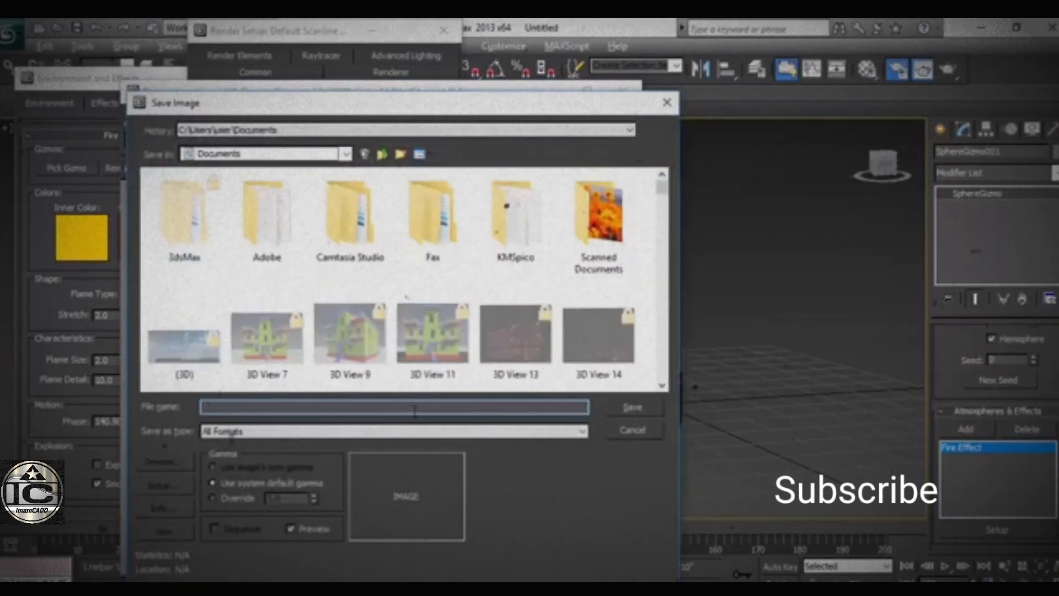
{"action": "left_click", "coordinate": [302, 441]}
{"action": "left_click", "coordinate": [248, 448]}
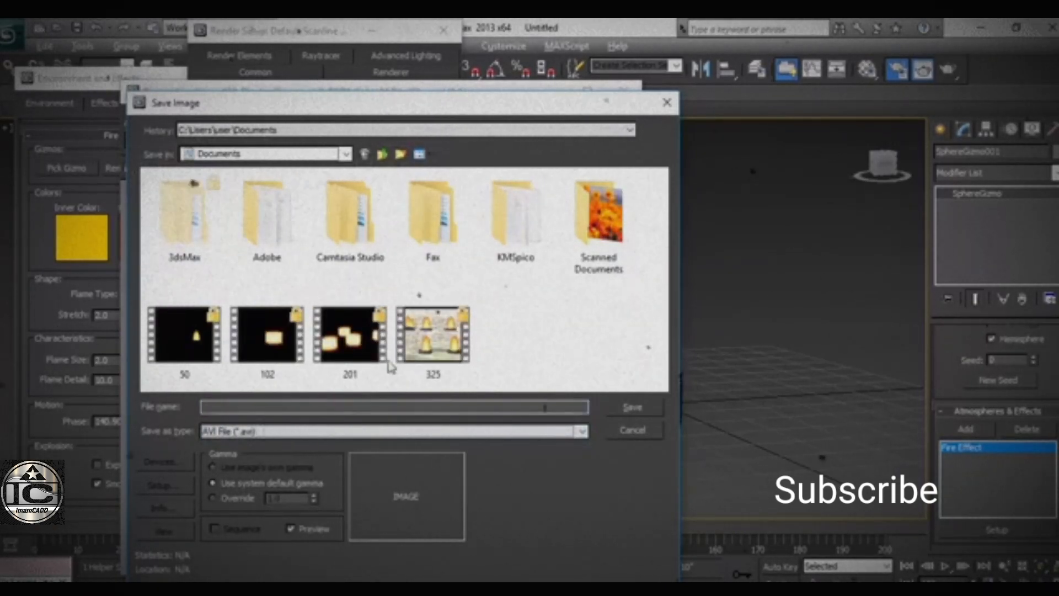
{"action": "left_click", "coordinate": [185, 336]}
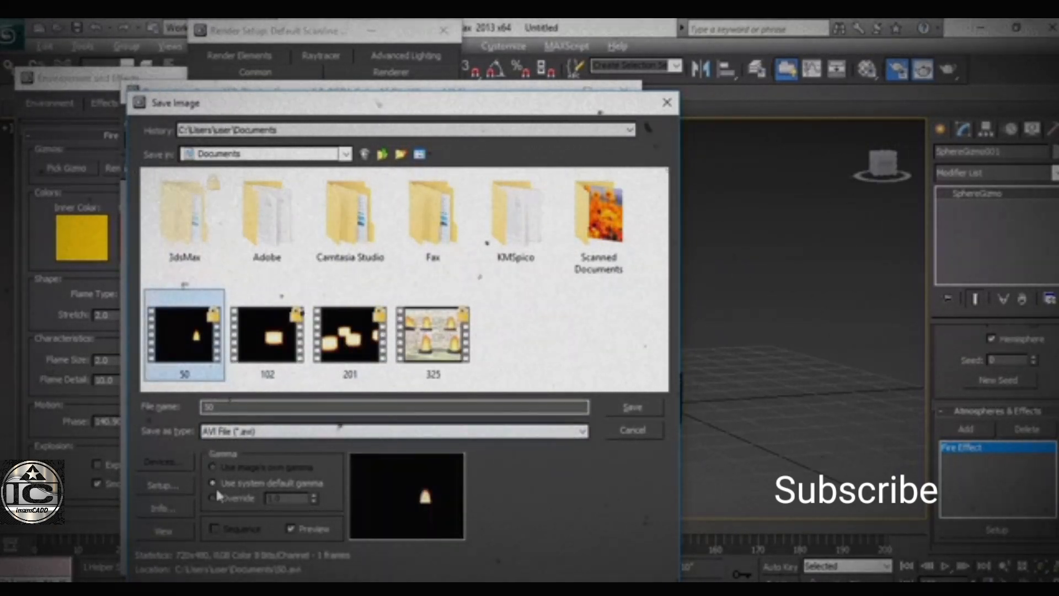
{"action": "left_click", "coordinate": [234, 498]}
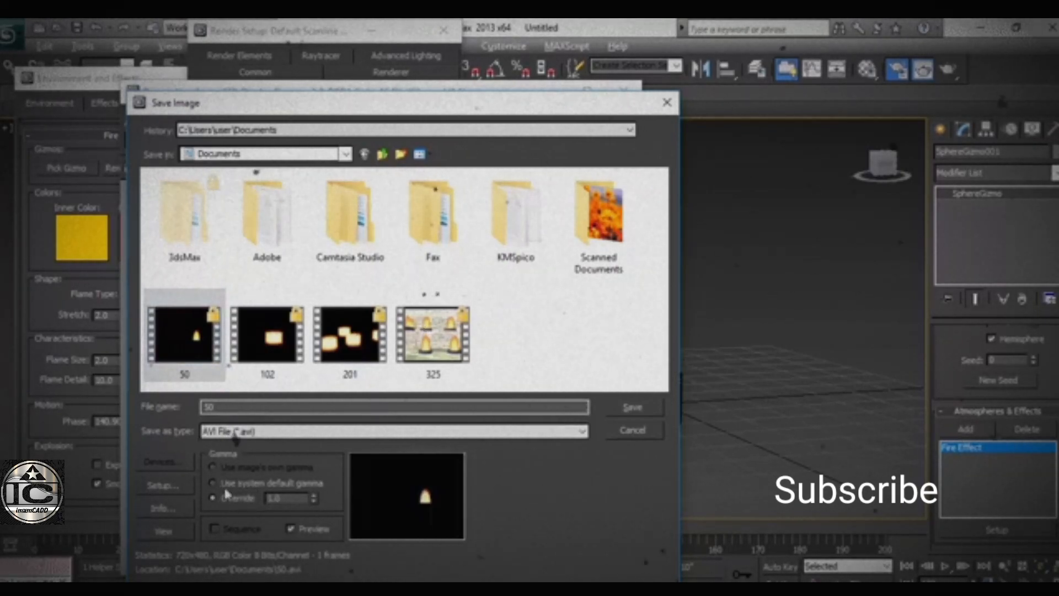
{"action": "left_click", "coordinate": [315, 495]}
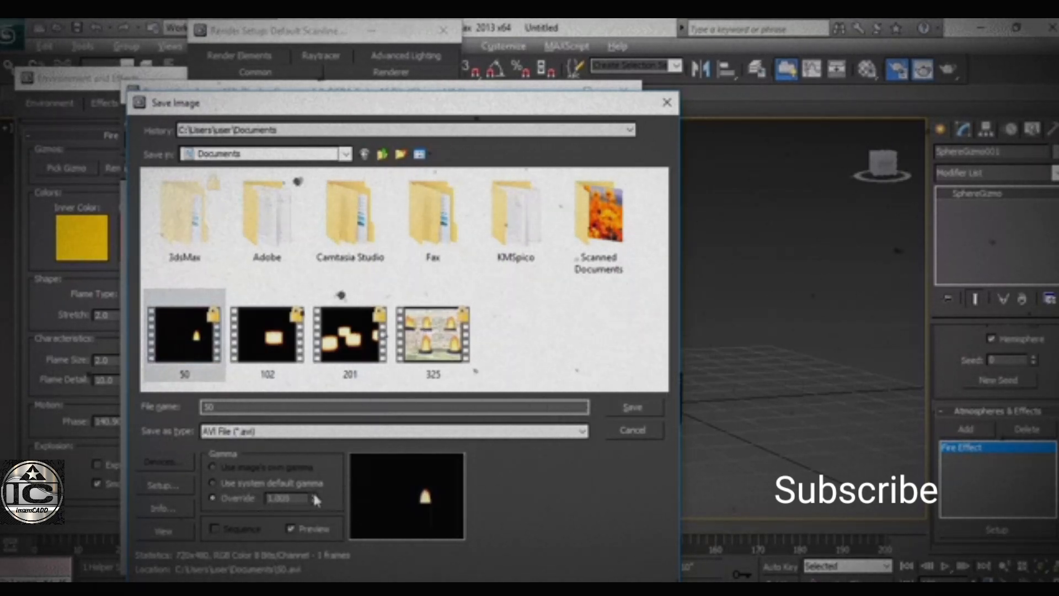
{"action": "left_click_drag", "start_coordinate": [359, 213], "coordinate": [440, 566]}
{"action": "left_click", "coordinate": [627, 407]}
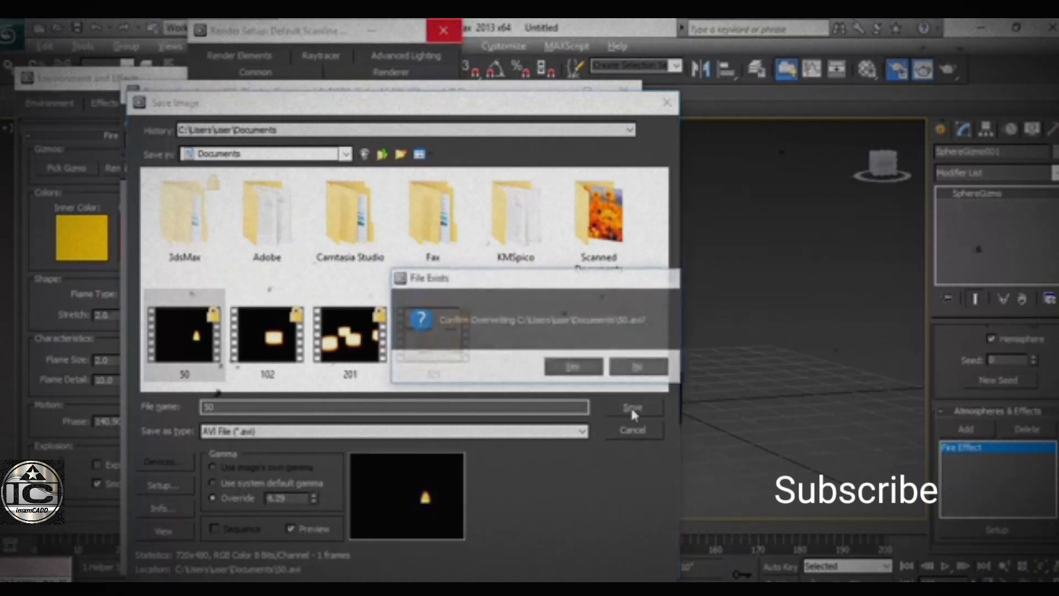
{"action": "left_click", "coordinate": [577, 368]}
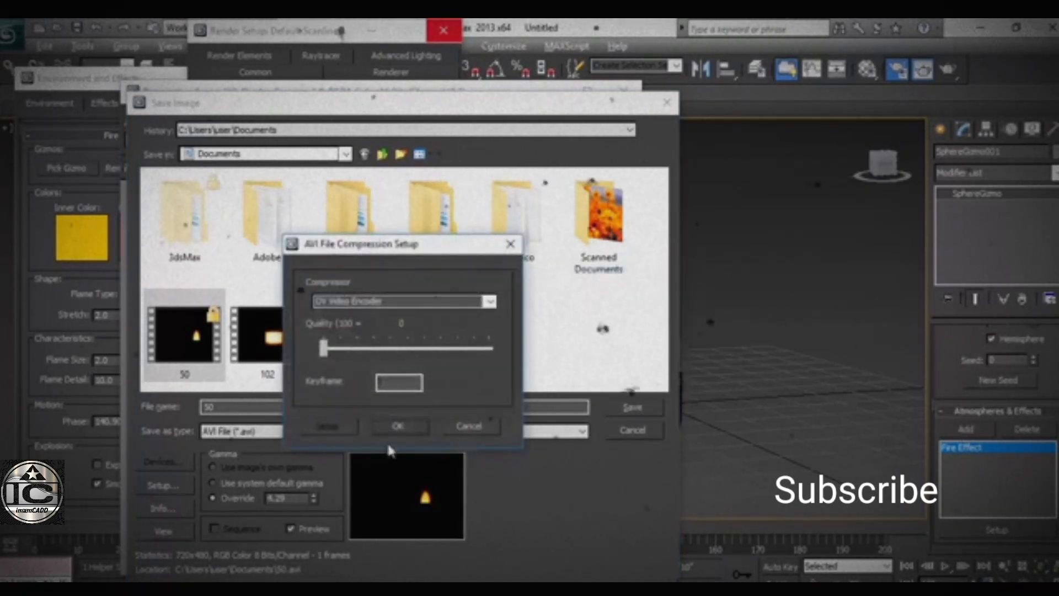
{"action": "left_click", "coordinate": [403, 426]}
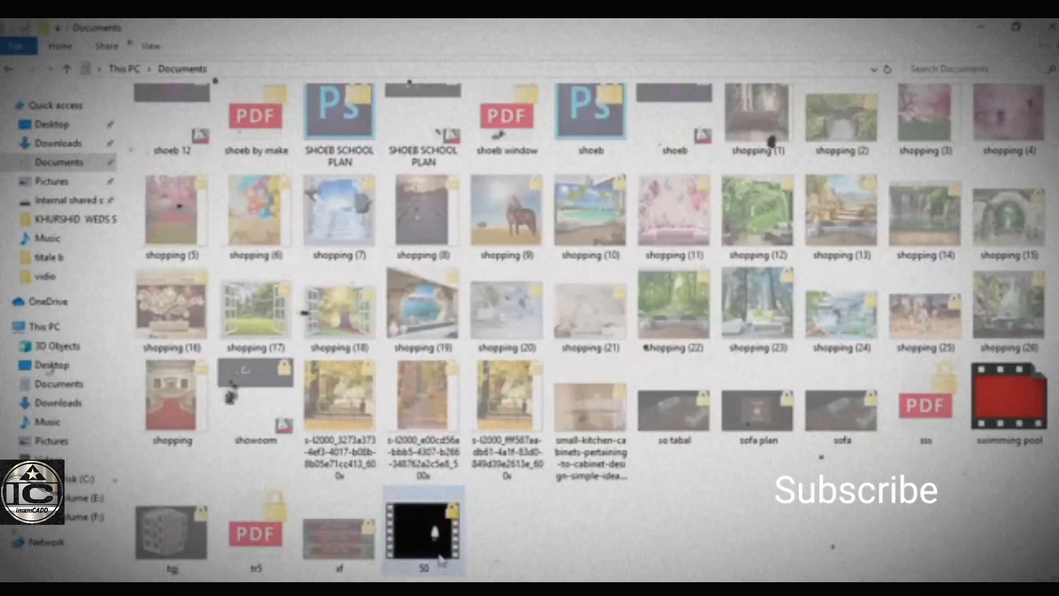
Step: Play the overwritten 50 video from the Documents folder to check the flame, close the player, and return to 3ds Max
{"action": "double_click", "coordinate": [441, 548]}
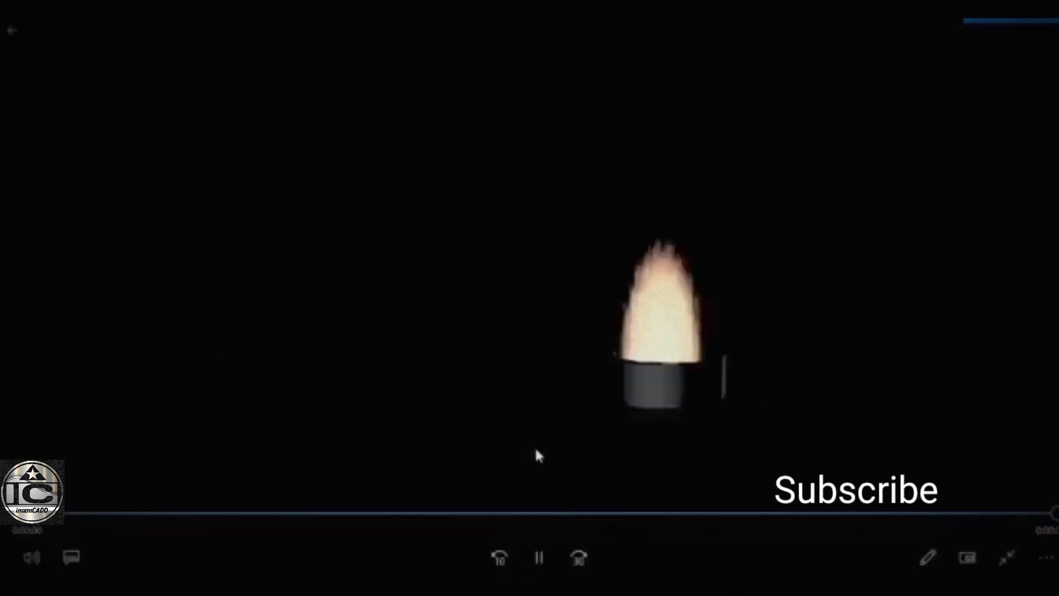
{"action": "left_click", "coordinate": [296, 544]}
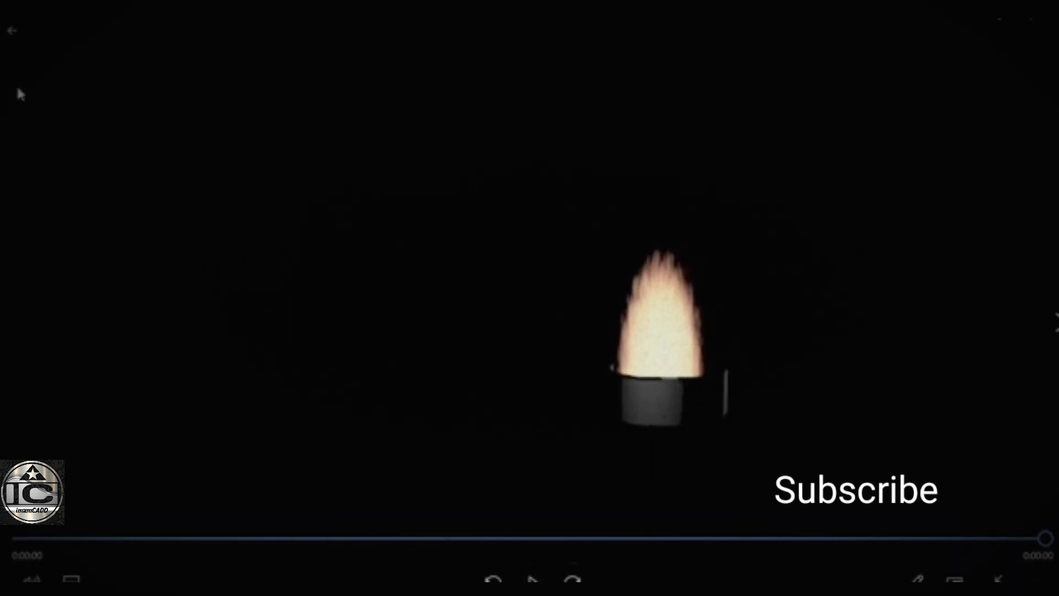
{"action": "left_click", "coordinate": [14, 41]}
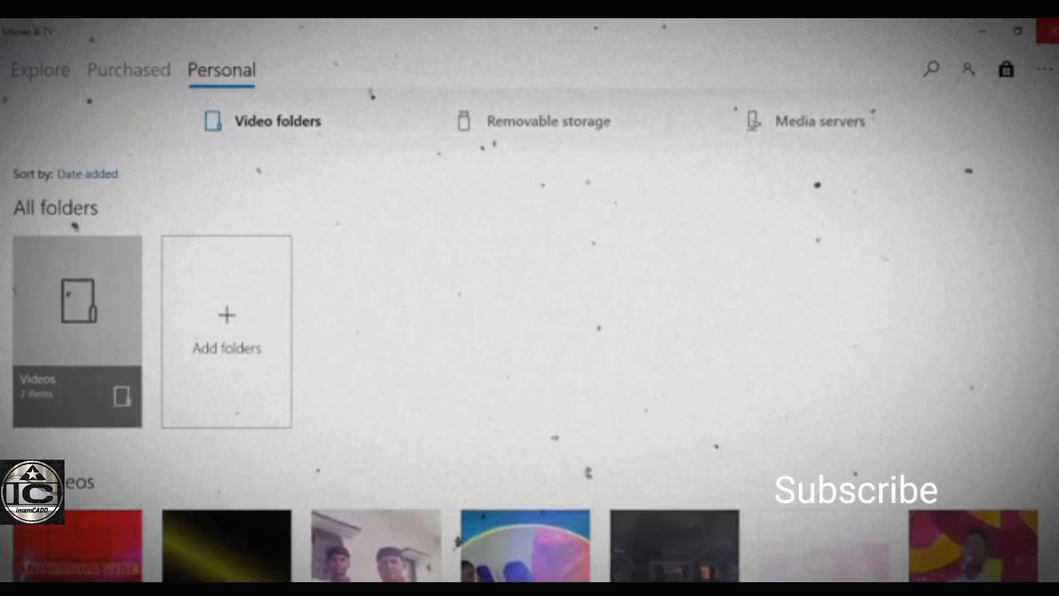
{"action": "left_click", "coordinate": [1043, 34]}
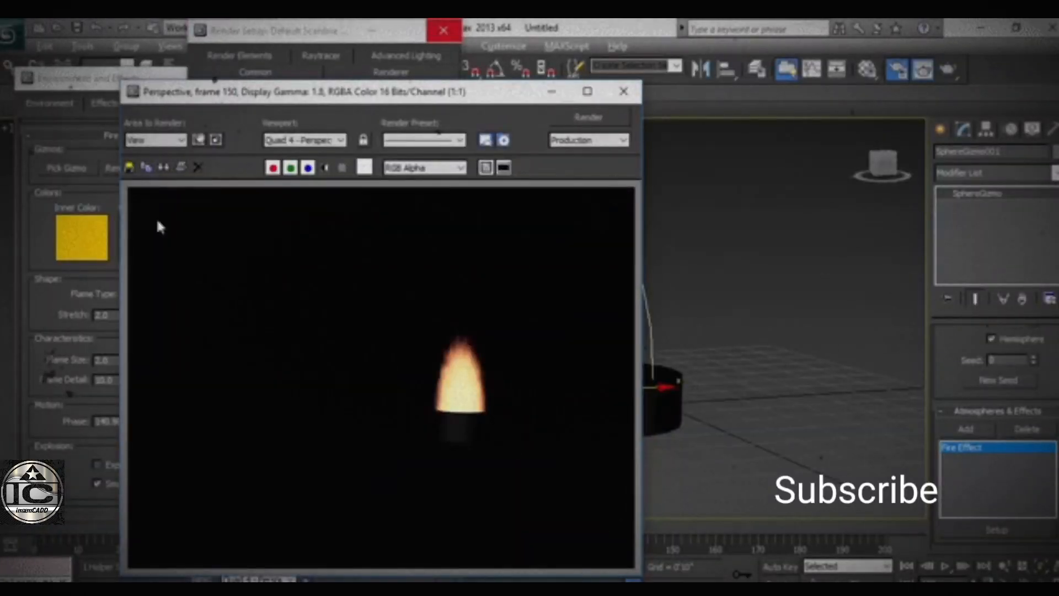
{"action": "left_click", "coordinate": [129, 167]}
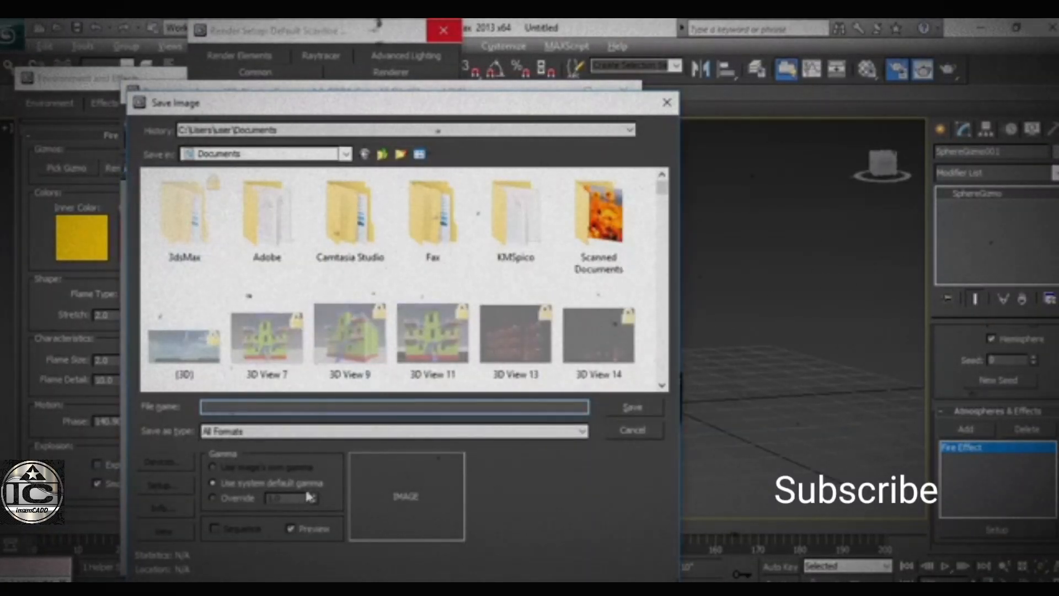
{"action": "left_click", "coordinate": [213, 498]}
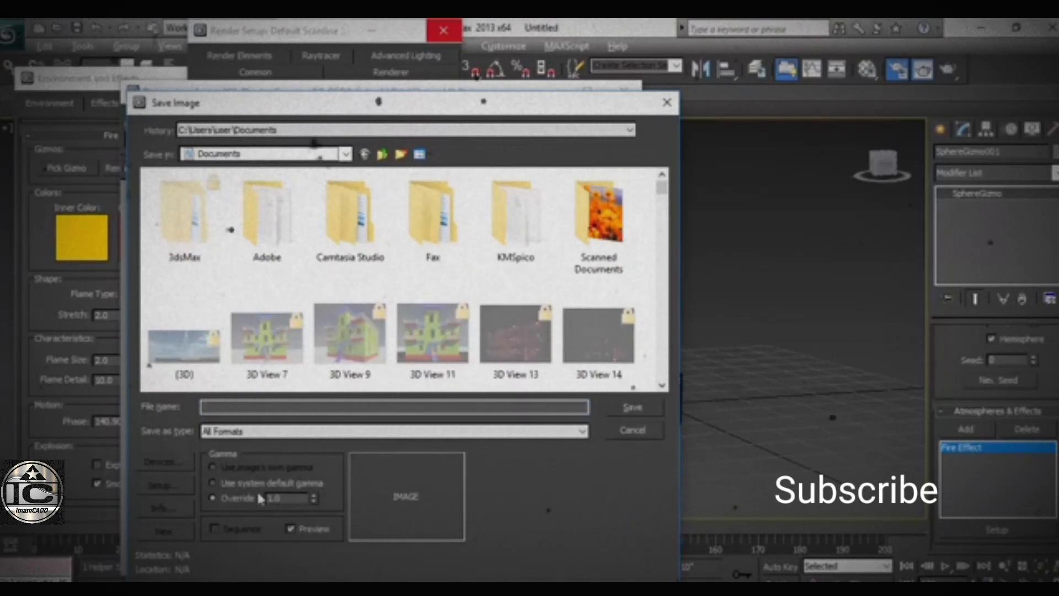
{"action": "left_click", "coordinate": [219, 481]}
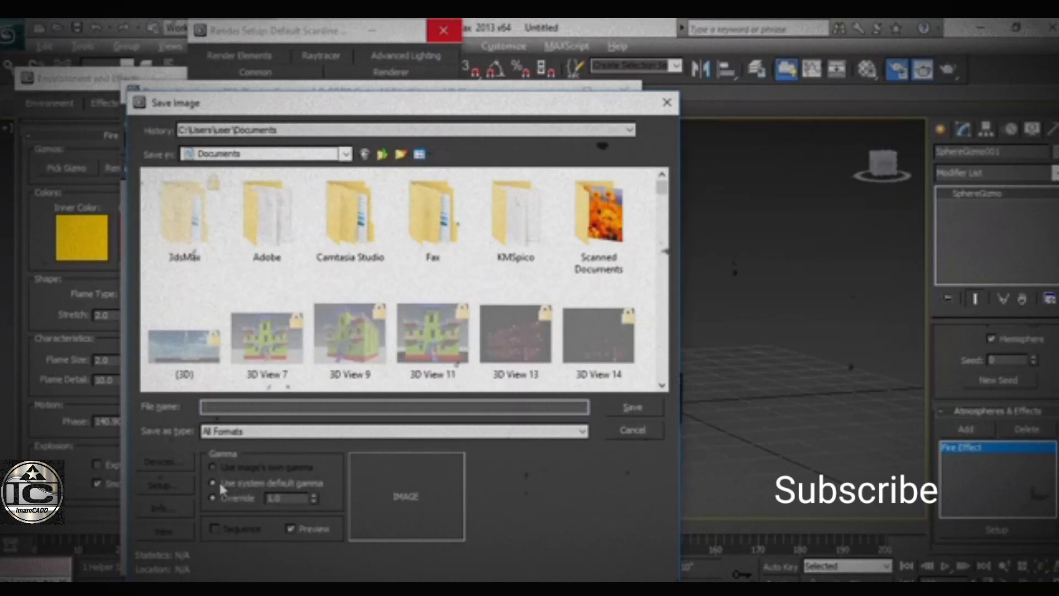
{"action": "left_click", "coordinate": [229, 431]}
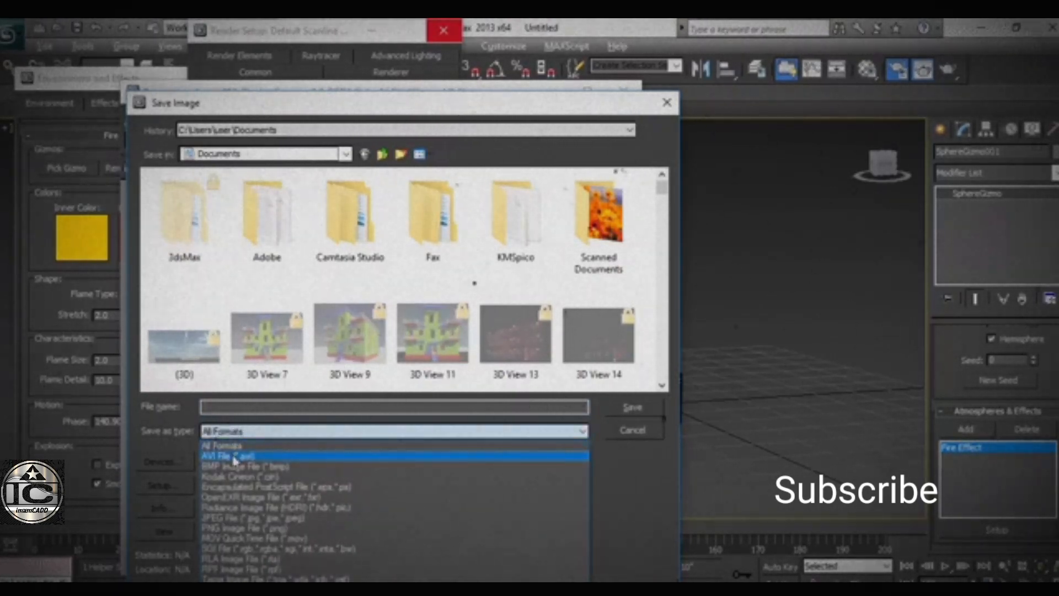
{"action": "left_click", "coordinate": [236, 456]}
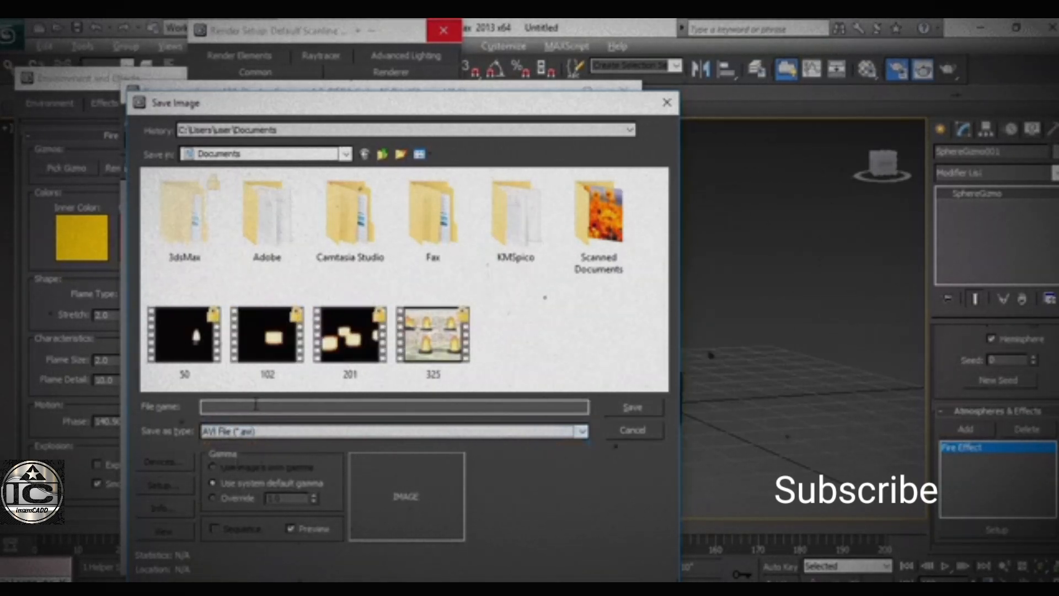
{"action": "left_click", "coordinate": [257, 407]}
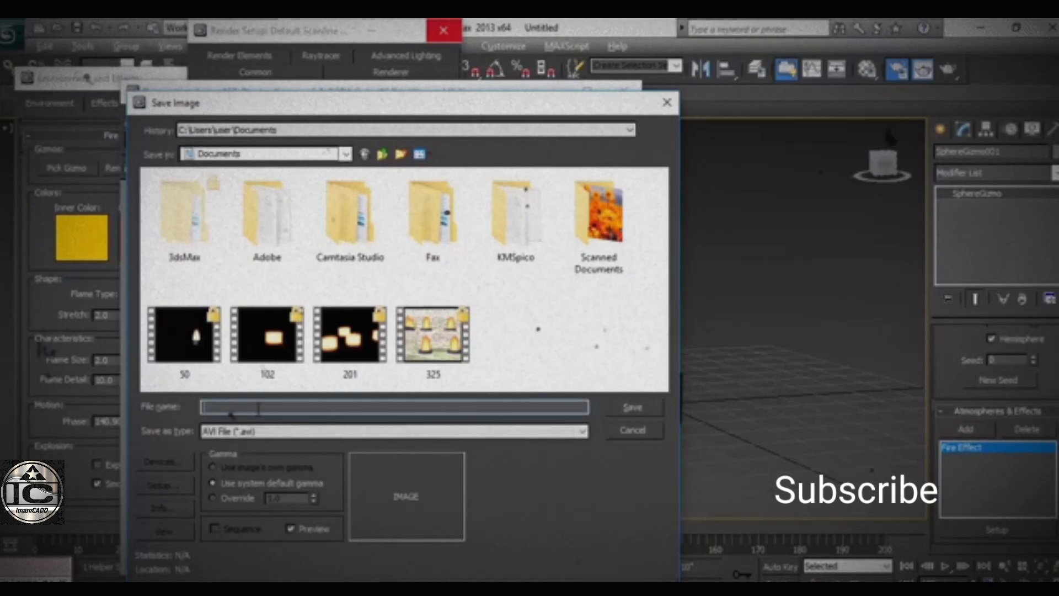
{"action": "left_click", "coordinate": [183, 339]}
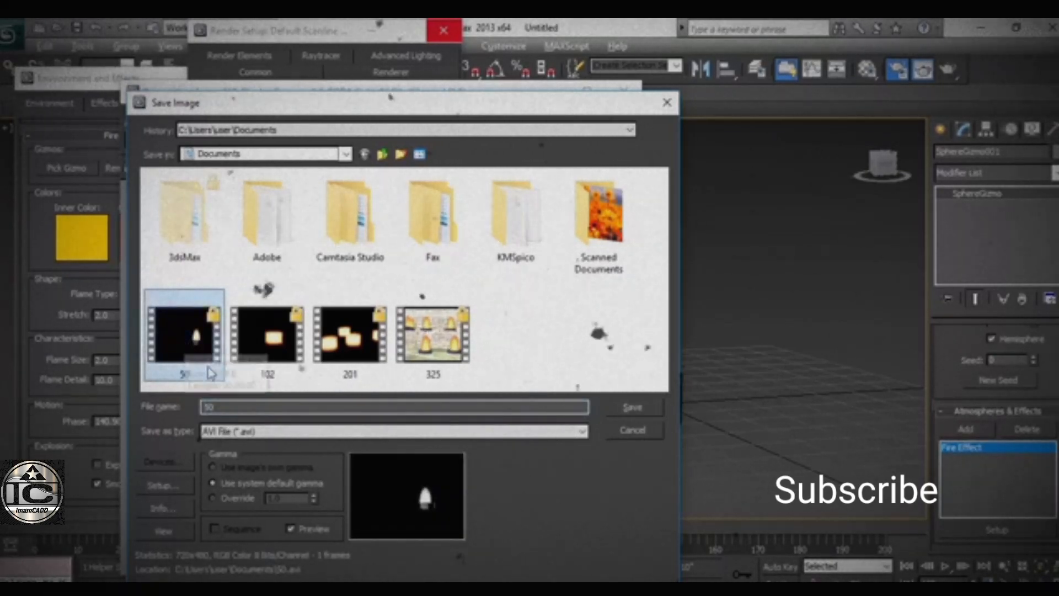
{"action": "left_click", "coordinate": [667, 103]}
Step: Close the rendered frame and rearrange the Render Setup and Environment and Effects windows beside the viewport
{"action": "left_click", "coordinate": [626, 93]}
{"action": "middle_click_drag", "start_coordinate": [584, 307], "coordinate": [598, 314]}
{"action": "left_click_drag", "start_coordinate": [301, 31], "coordinate": [284, 121]}
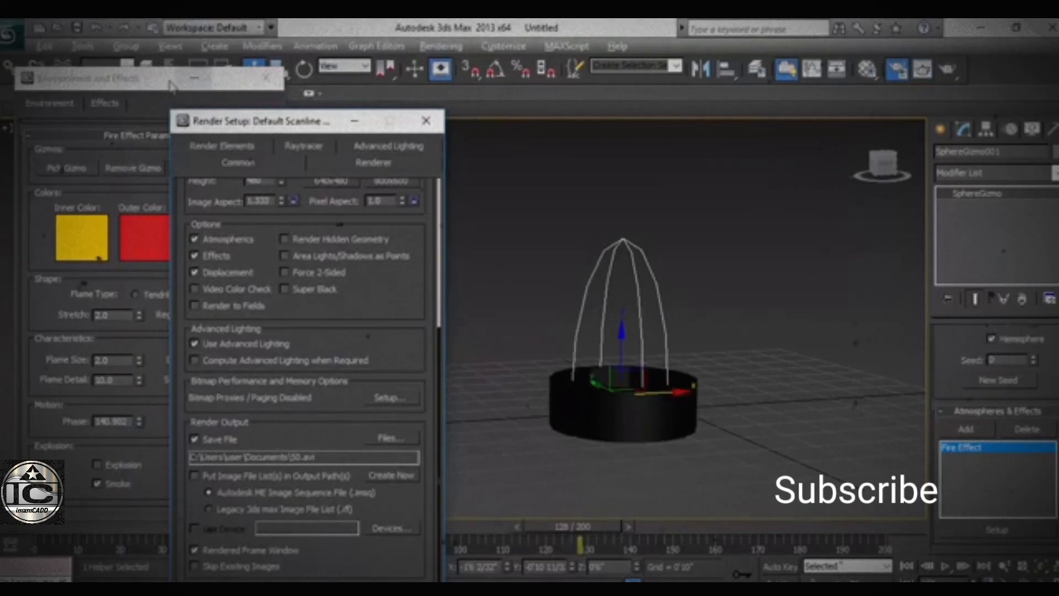
{"action": "left_click_drag", "start_coordinate": [200, 75], "coordinate": [190, 95]}
Step: Scale the sphere gizmo above the cylinder along its vertical axis to make it taller and narrower
{"action": "left_click", "coordinate": [277, 69]}
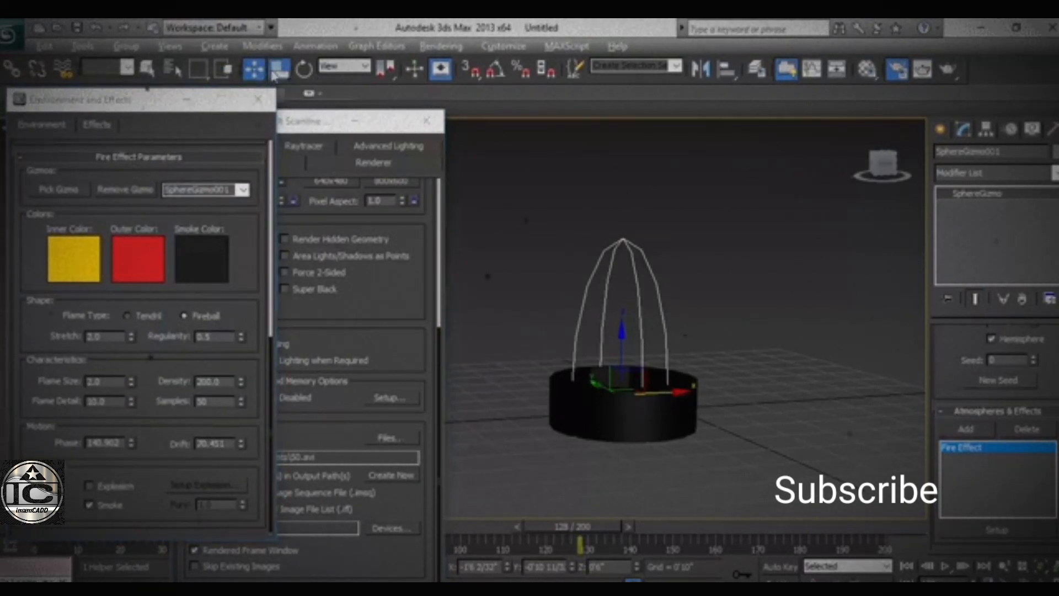
{"action": "left_click_drag", "start_coordinate": [624, 336], "coordinate": [623, 330]}
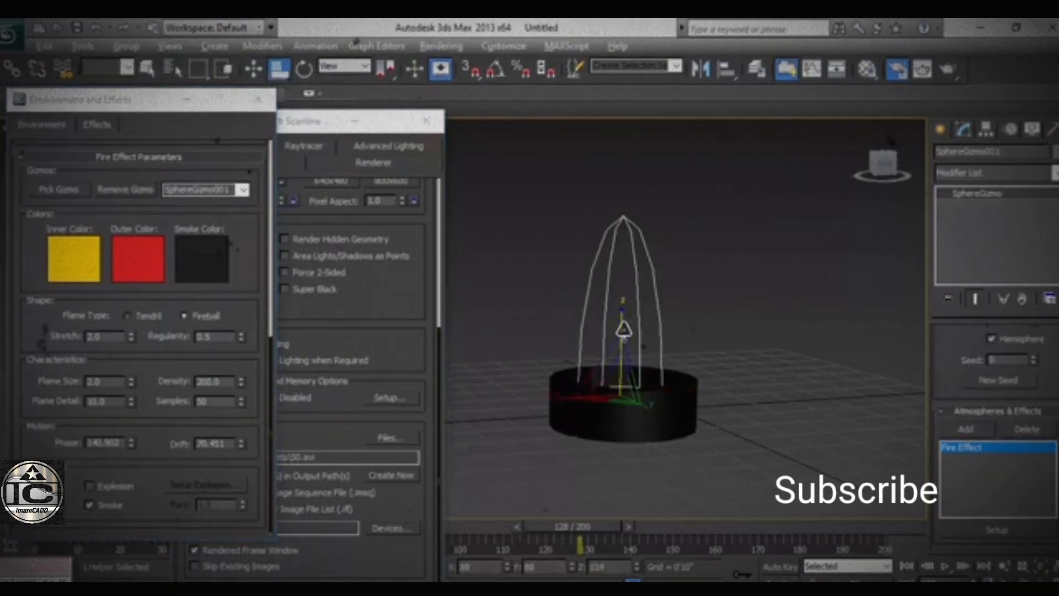
{"action": "left_click", "coordinate": [254, 70]}
Step: Render the animation from the Perspective view, overwriting the existing 50.avi in Documents
{"action": "middle_click_drag", "start_coordinate": [585, 385], "coordinate": [591, 390]}
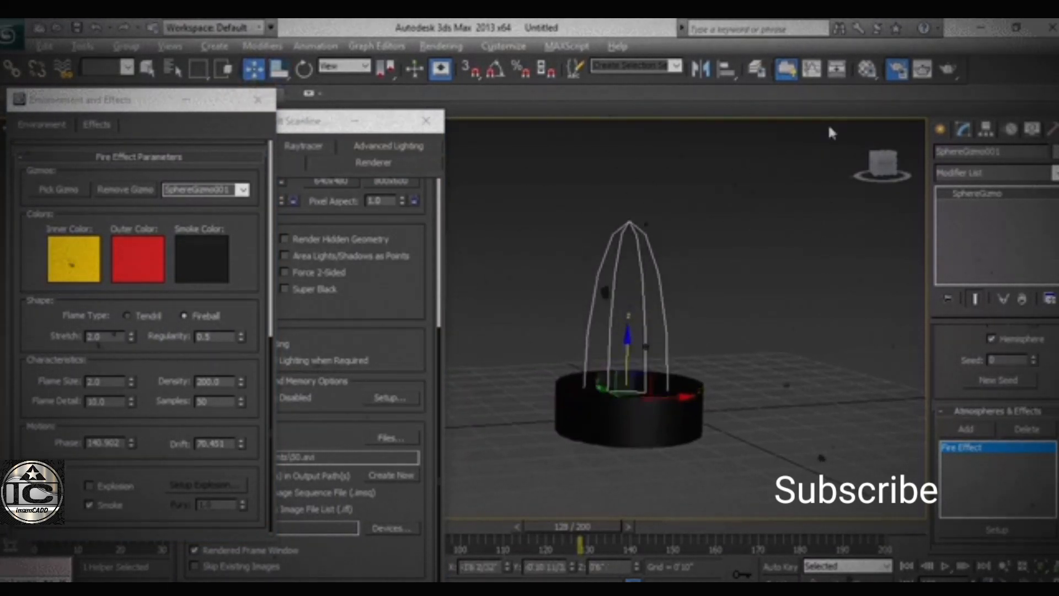
{"action": "left_click", "coordinate": [949, 71]}
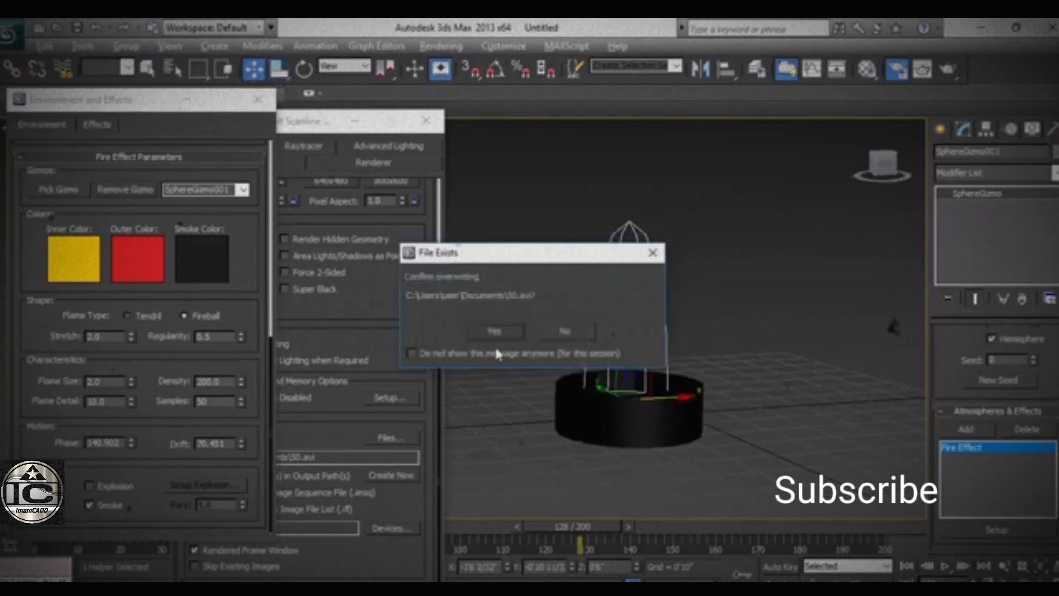
{"action": "left_click", "coordinate": [501, 331]}
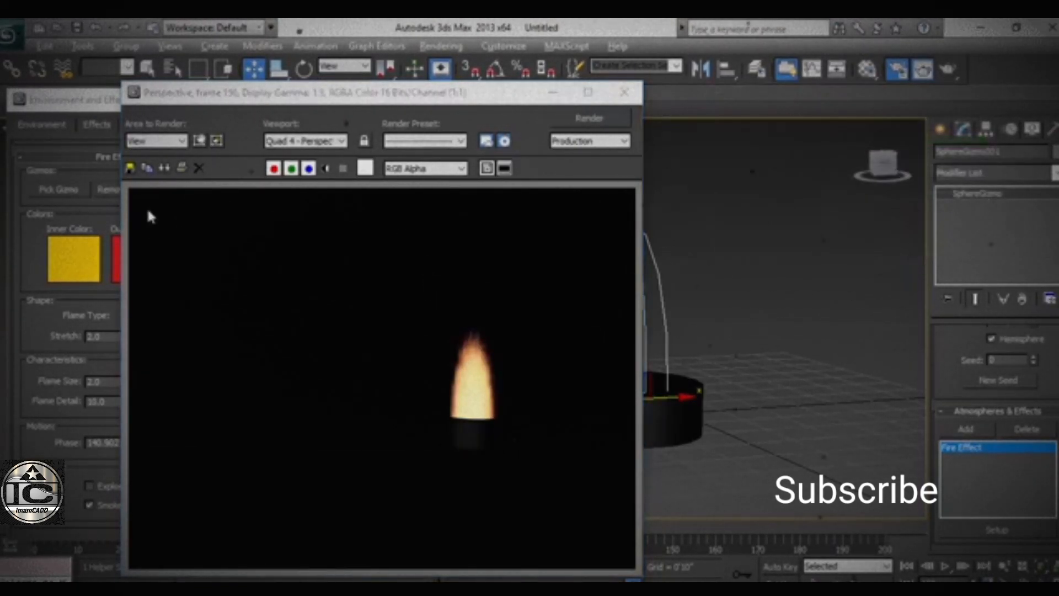
Step: Save the rendered frame in Documents as an AVI file named 51, accepting the DV Video Encoder compression
{"action": "left_click", "coordinate": [130, 168]}
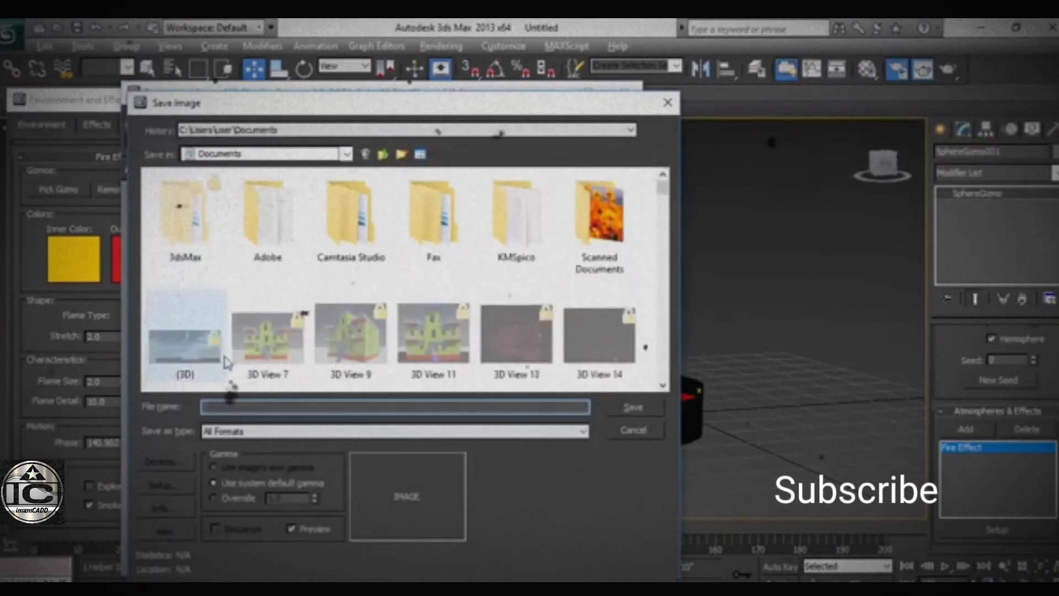
{"action": "left_click", "coordinate": [252, 432]}
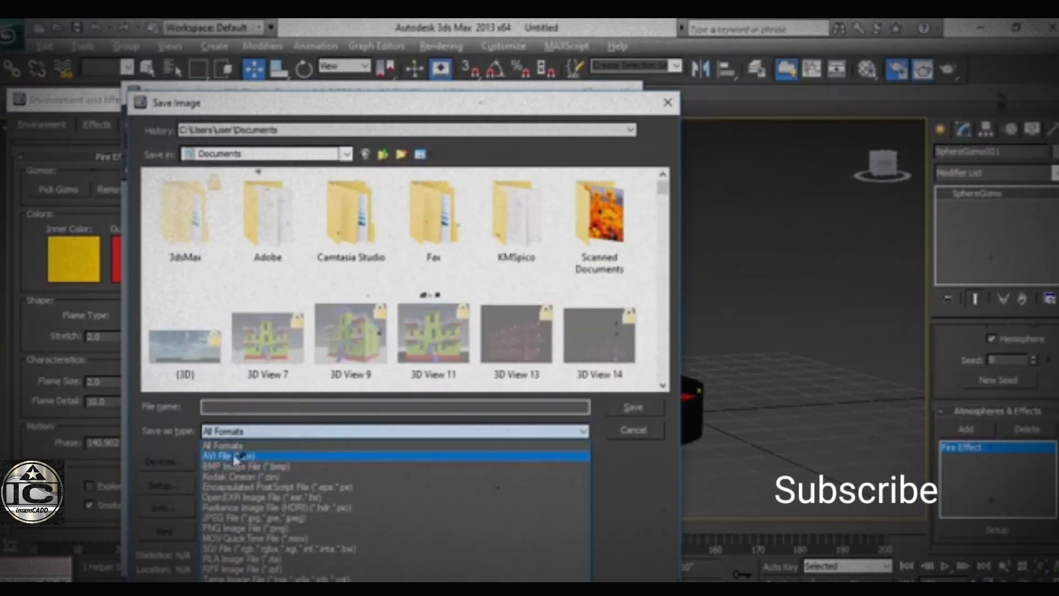
{"action": "left_click", "coordinate": [234, 440]}
{"action": "left_click", "coordinate": [238, 406]}
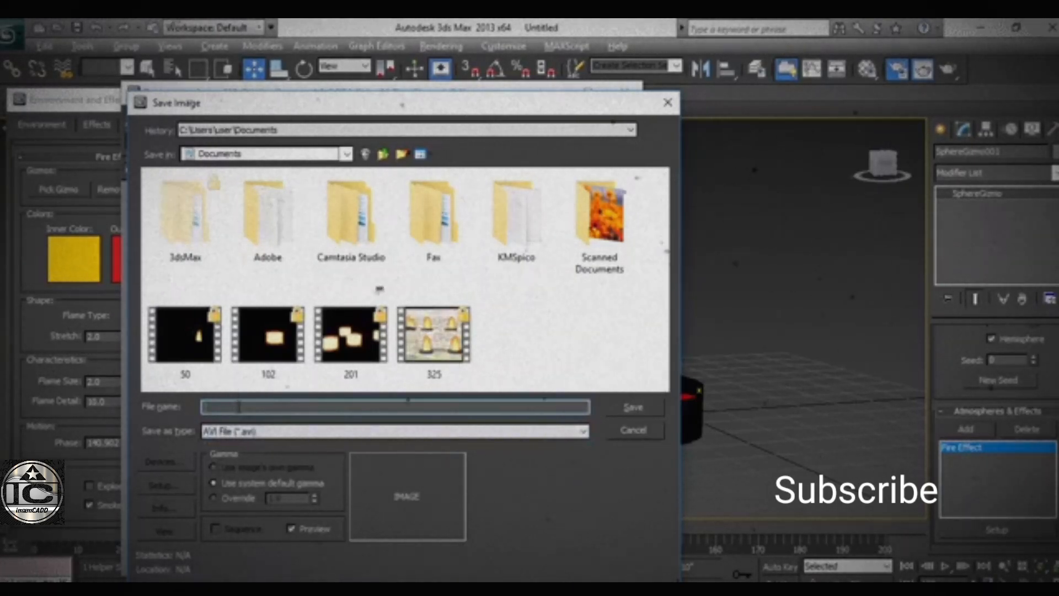
{"action": "type", "text": "51"}
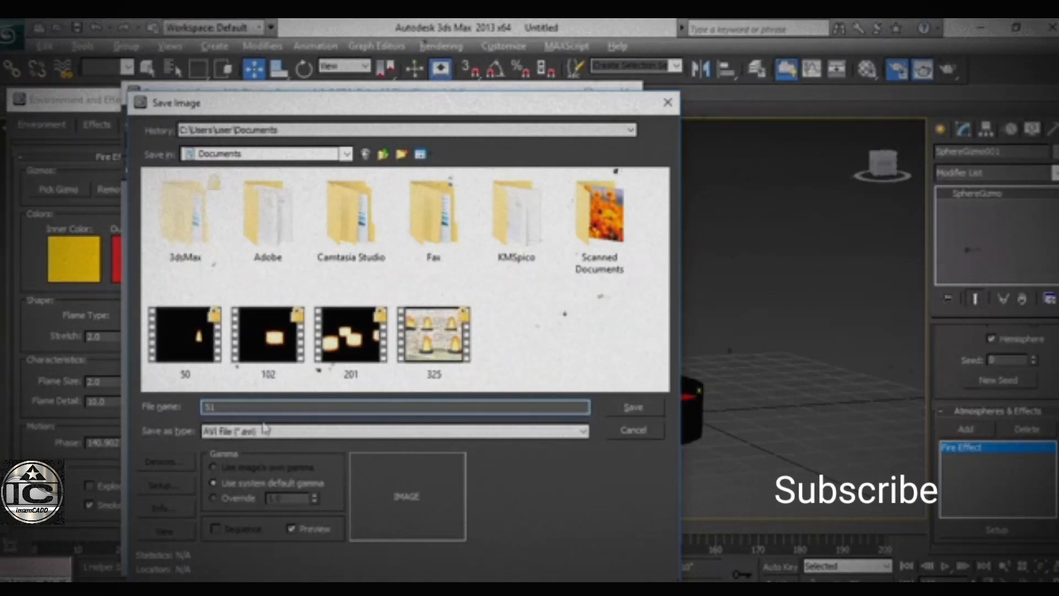
{"action": "left_click", "coordinate": [643, 407]}
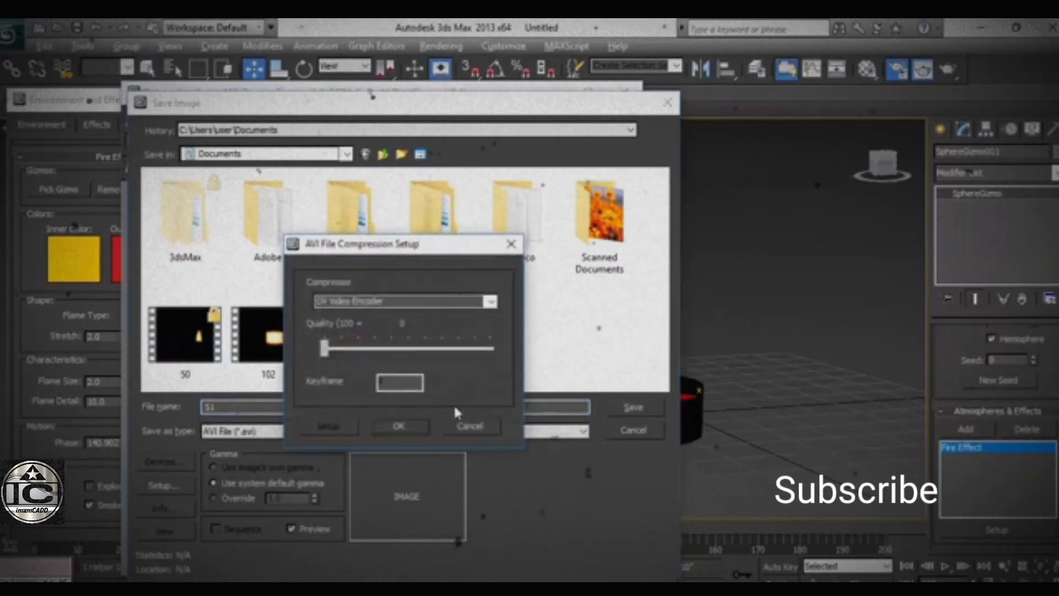
{"action": "left_click", "coordinate": [402, 426]}
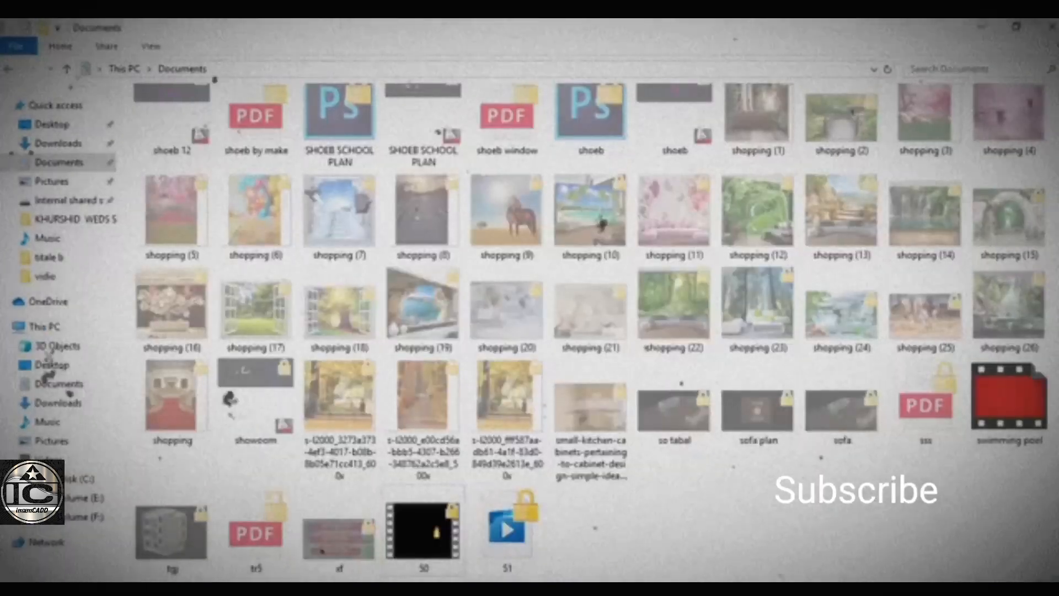
Step: Play the newly rendered fire video from the Documents folder, close the video player, and return to 3ds Max
{"action": "double_click", "coordinate": [483, 543]}
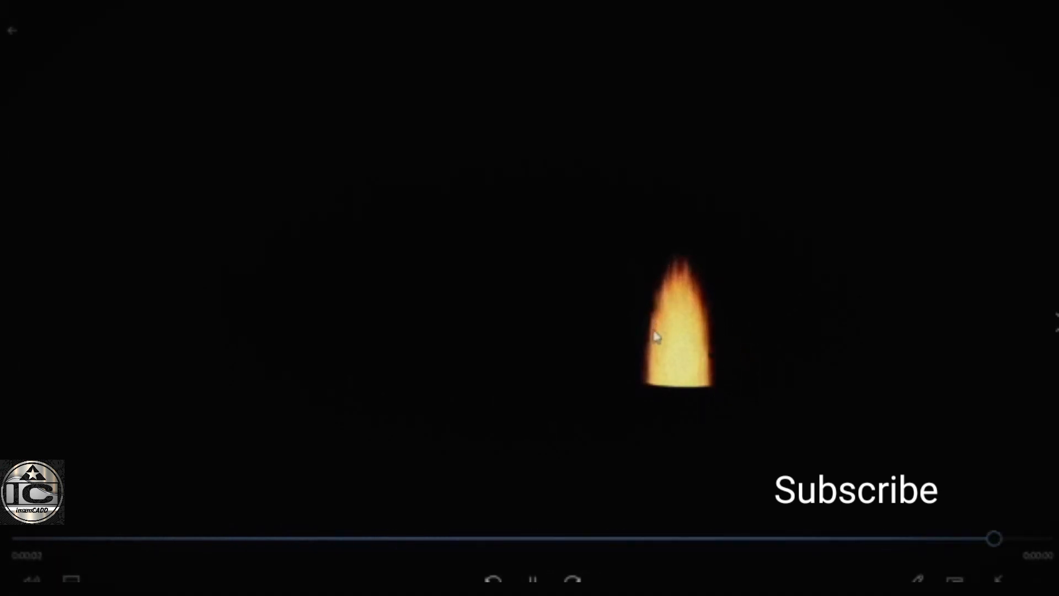
{"action": "left_click", "coordinate": [533, 577]}
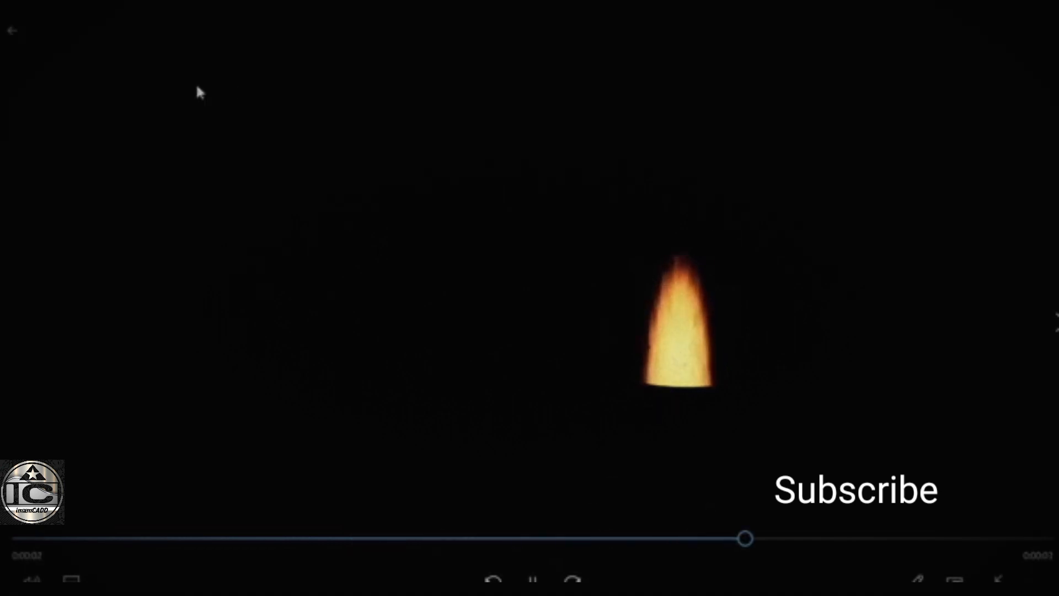
{"action": "left_click", "coordinate": [5, 33]}
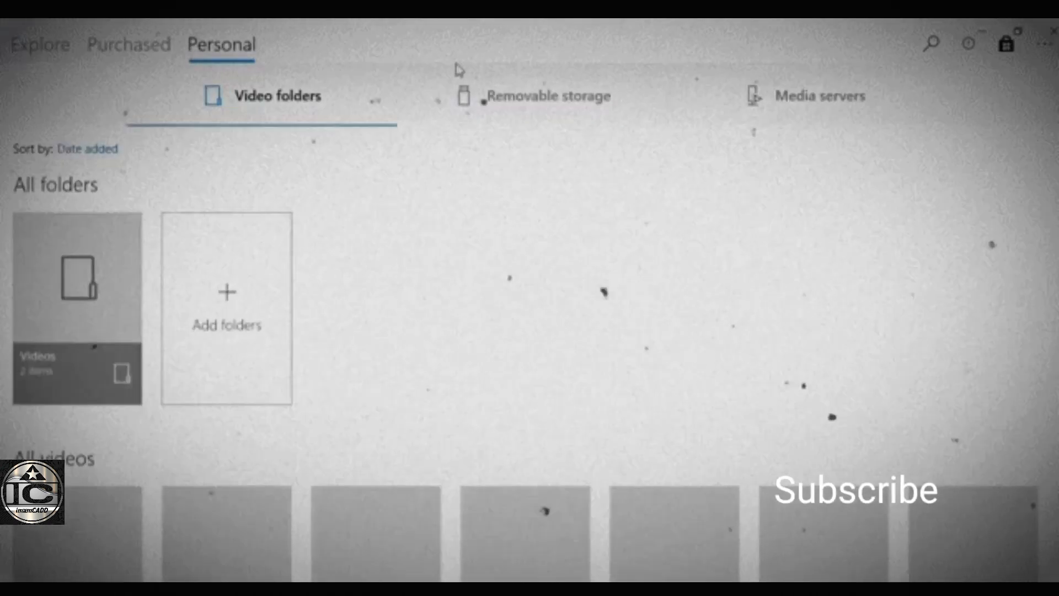
{"action": "left_click", "coordinate": [1048, 30]}
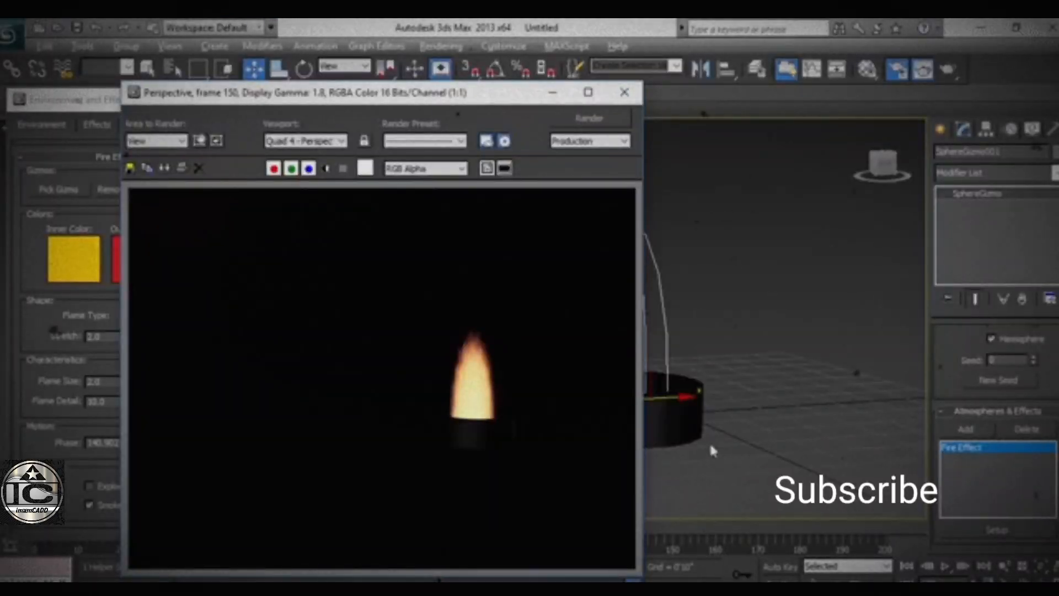
Step: Close the rendered frame window and the Render Setup dialog
{"action": "left_click", "coordinate": [625, 92]}
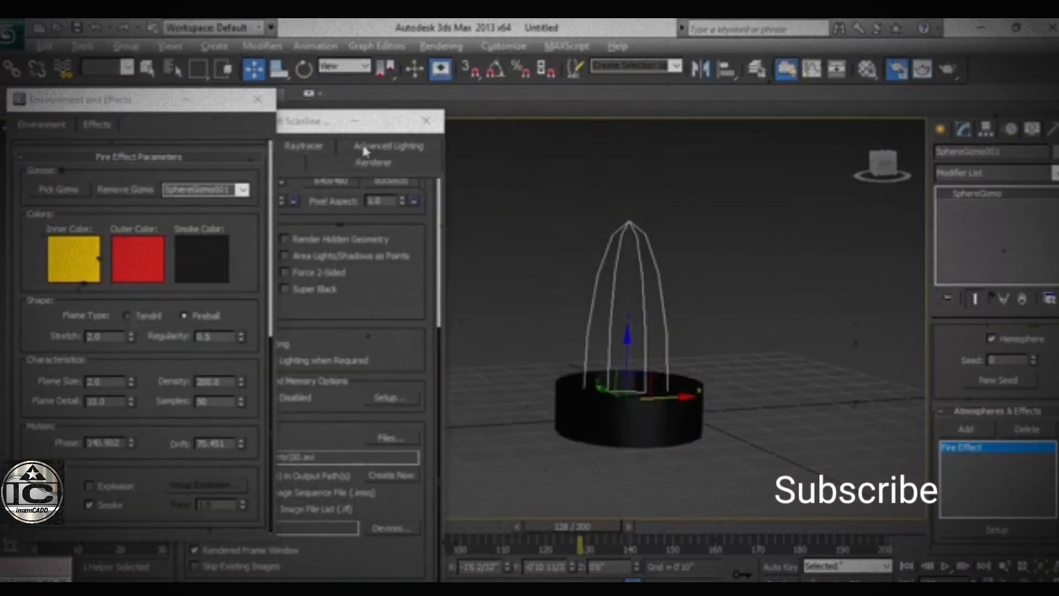
{"action": "middle_click_drag", "start_coordinate": [615, 344], "coordinate": [615, 333]}
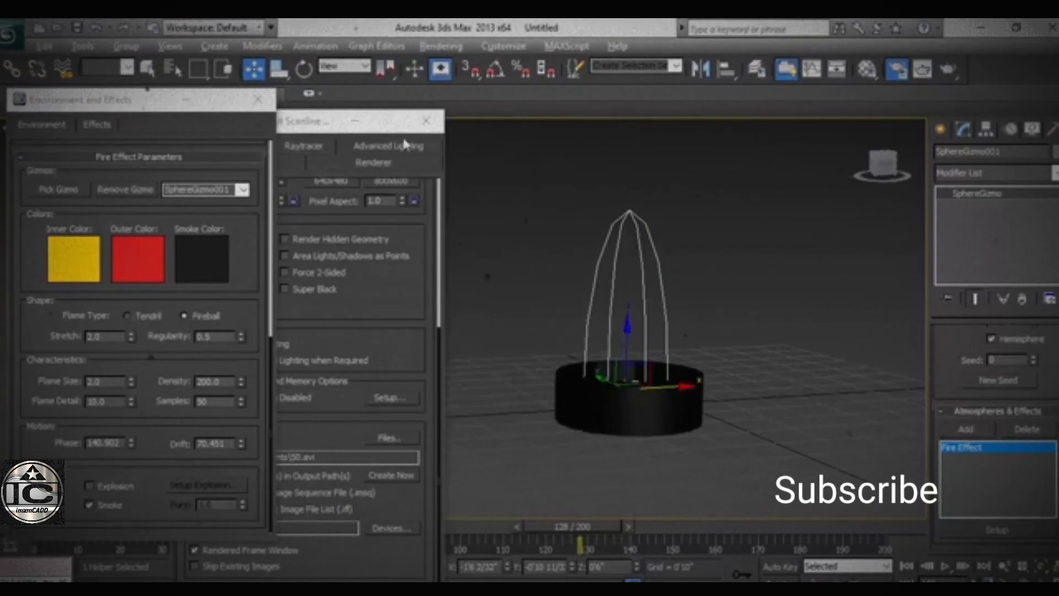
{"action": "left_click", "coordinate": [425, 122]}
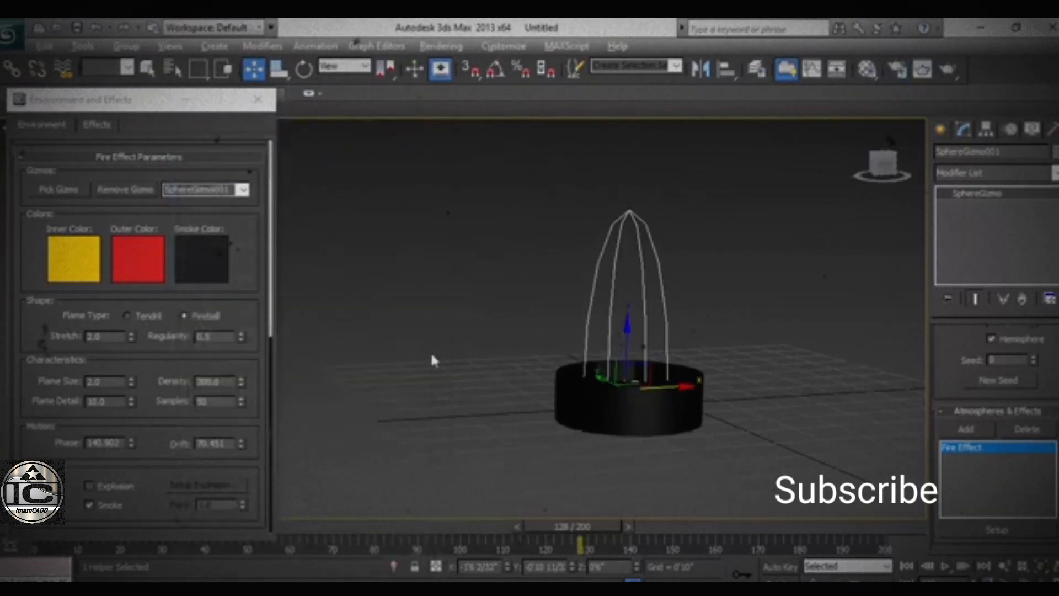
Step: Change the cylinder's object color from the 3ds Max palette to the dark crimson-pink in the last row
{"action": "left_click", "coordinate": [652, 414]}
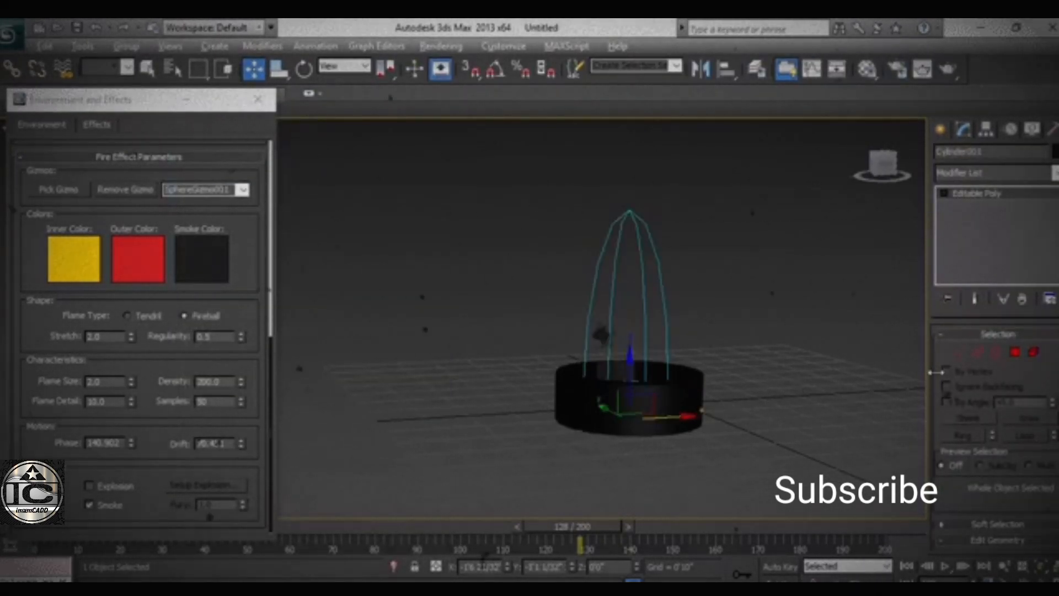
{"action": "mouse_move", "coordinate": [1053, 505]}
{"action": "left_mouse_down"}
{"action": "mouse_move", "coordinate": [1026, 204]}
{"action": "mouse_move", "coordinate": [1048, 505]}
{"action": "left_mouse_up"}
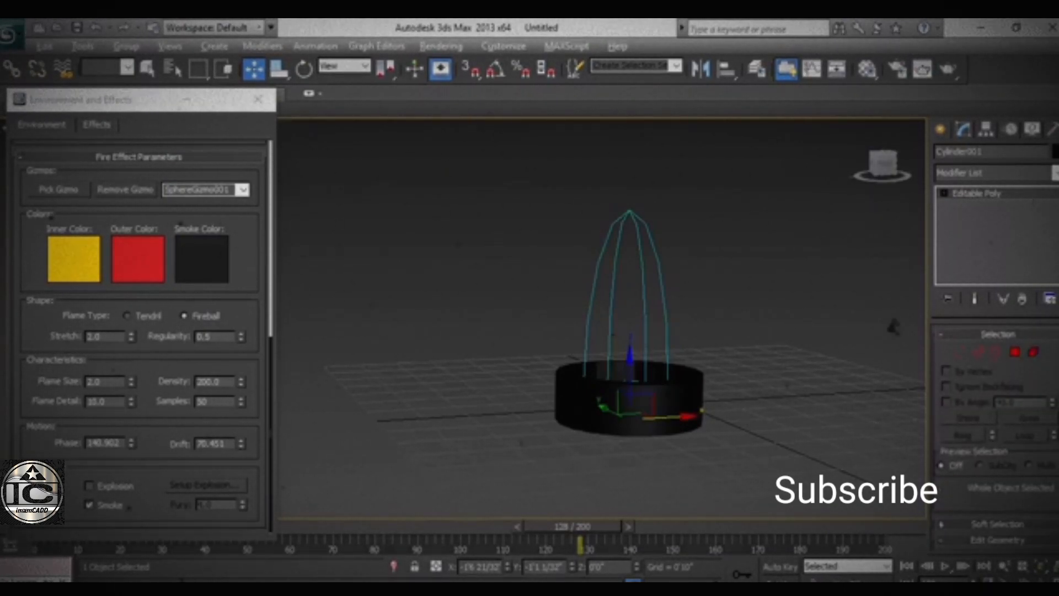
{"action": "scroll", "coordinate": [996, 431], "scroll_direction": "down", "scroll_amount": 3}
{"action": "left_click", "coordinate": [940, 132]}
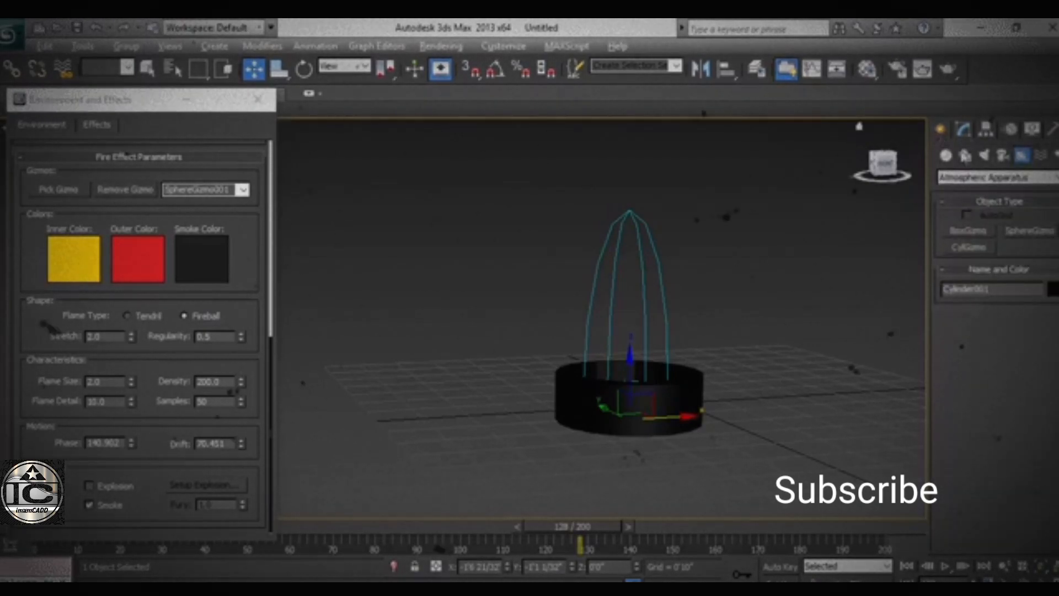
{"action": "left_click", "coordinate": [1051, 292]}
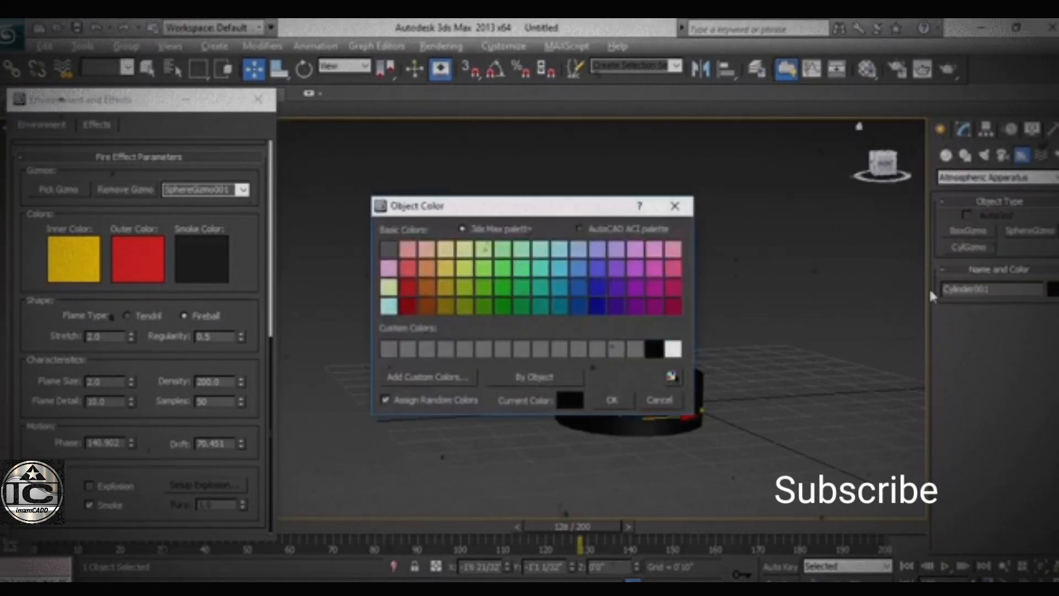
{"action": "left_click", "coordinate": [668, 305]}
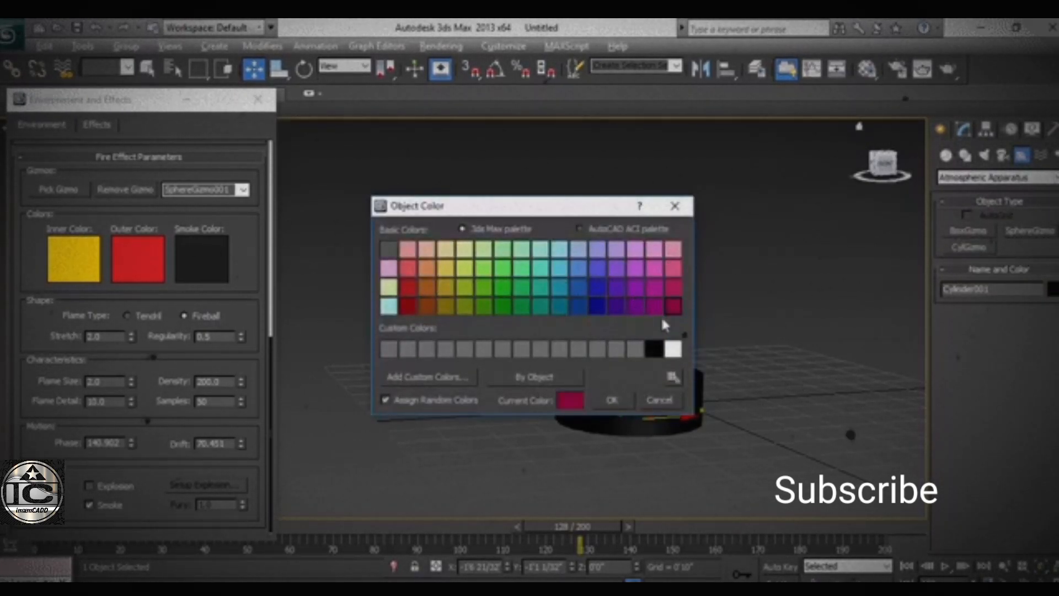
{"action": "left_click", "coordinate": [612, 400]}
{"action": "middle_click_drag", "start_coordinate": [743, 376], "coordinate": [762, 402]}
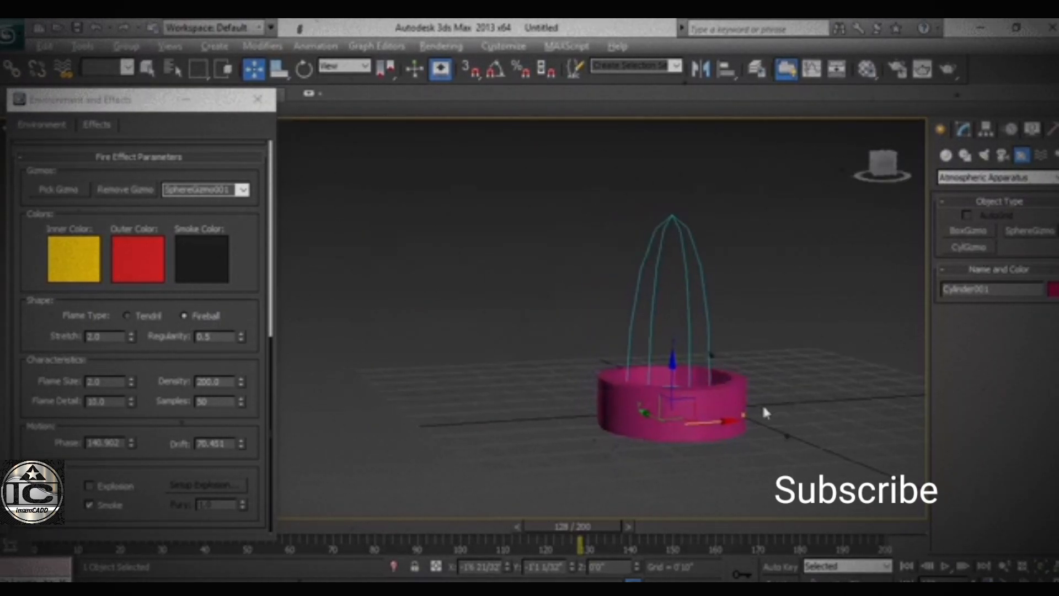
Step: Clone the cylinder together with its sphere gizmo along the X axis as two separate copies, evenly spaced in a row
{"action": "left_click", "coordinate": [705, 299], "text": "ctrl"}
{"action": "middle_click_drag", "start_coordinate": [716, 428], "coordinate": [788, 429]}
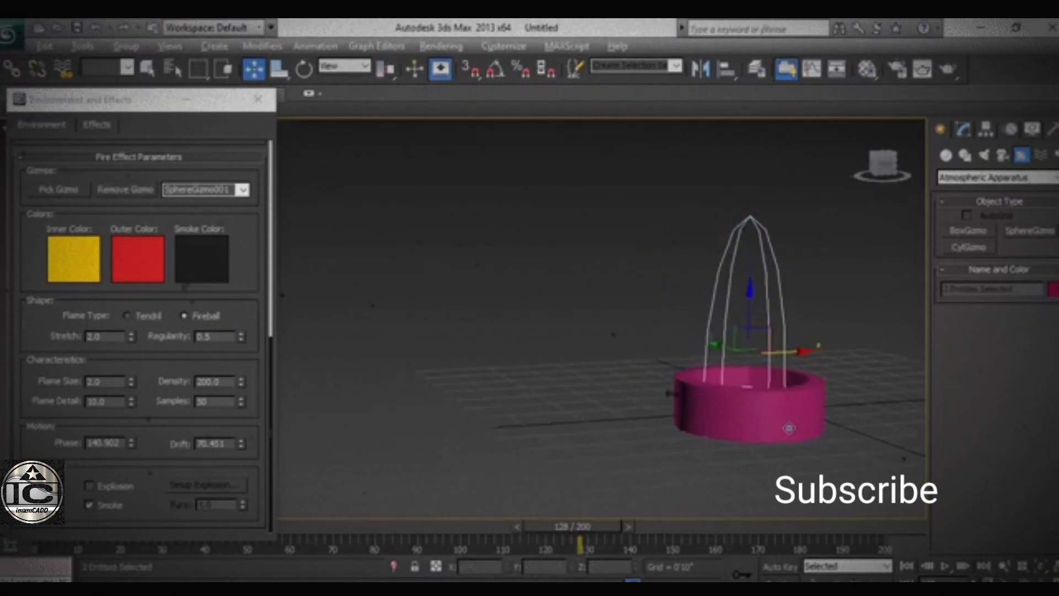
{"action": "left_click_drag", "start_coordinate": [789, 352], "coordinate": [618, 366], "text": "shift"}
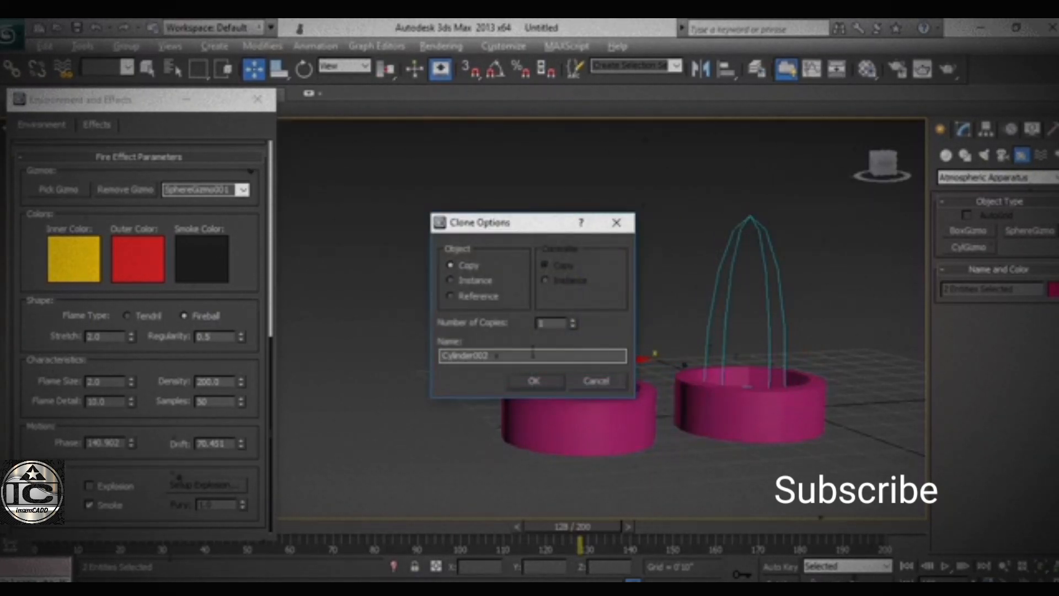
{"action": "left_click", "coordinate": [572, 320]}
{"action": "left_click", "coordinate": [540, 379]}
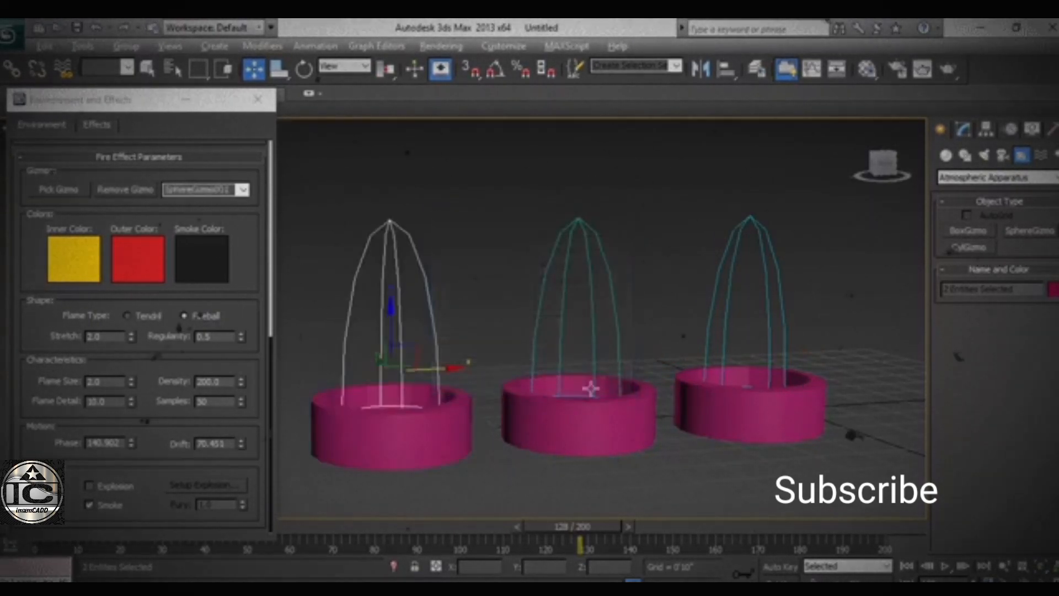
{"action": "middle_click_drag", "start_coordinate": [612, 405], "coordinate": [627, 411]}
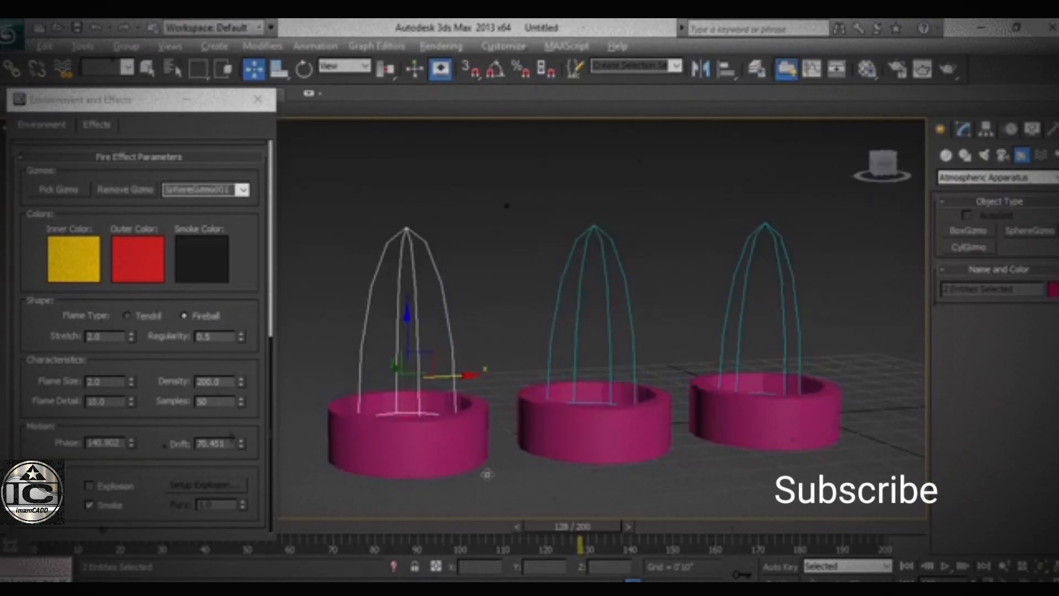
Step: Test-render the three flames from the Perspective view, overwriting 50.avi, and stop the render
{"action": "left_click", "coordinate": [957, 71]}
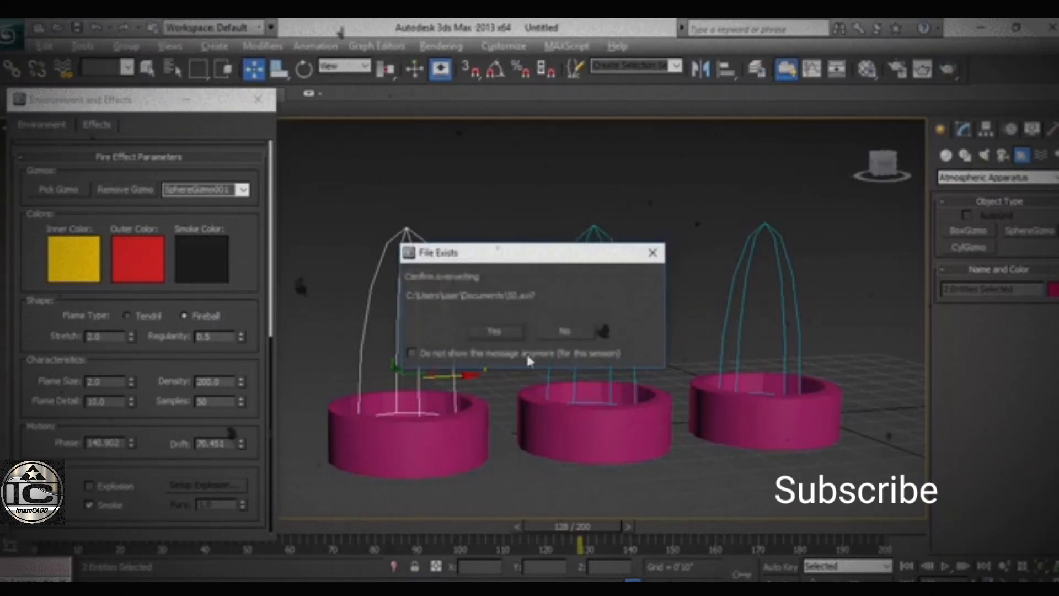
{"action": "left_click", "coordinate": [481, 332]}
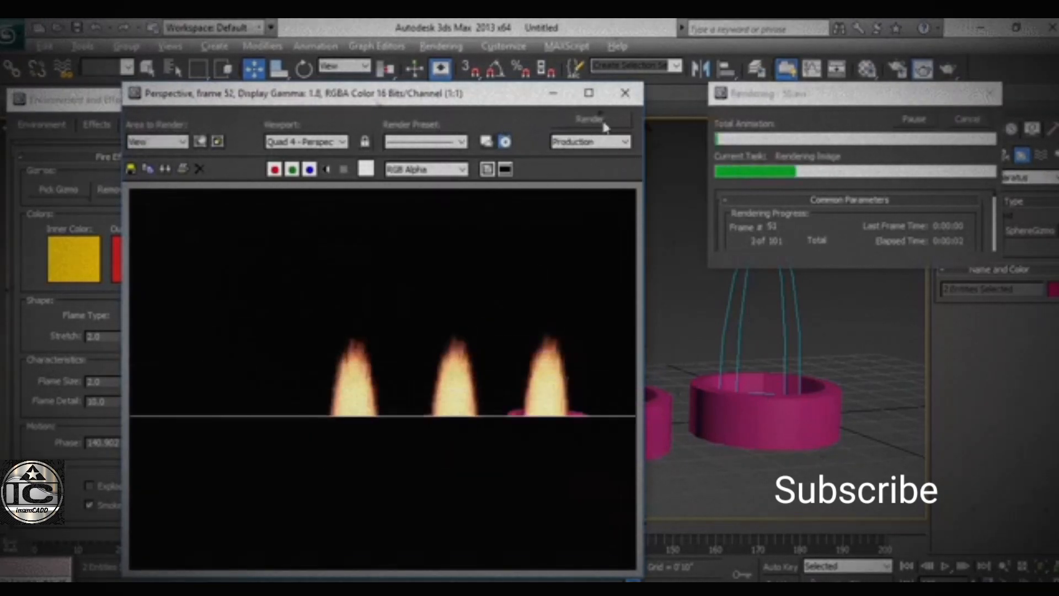
{"action": "left_click", "coordinate": [622, 95]}
{"action": "left_click", "coordinate": [990, 95]}
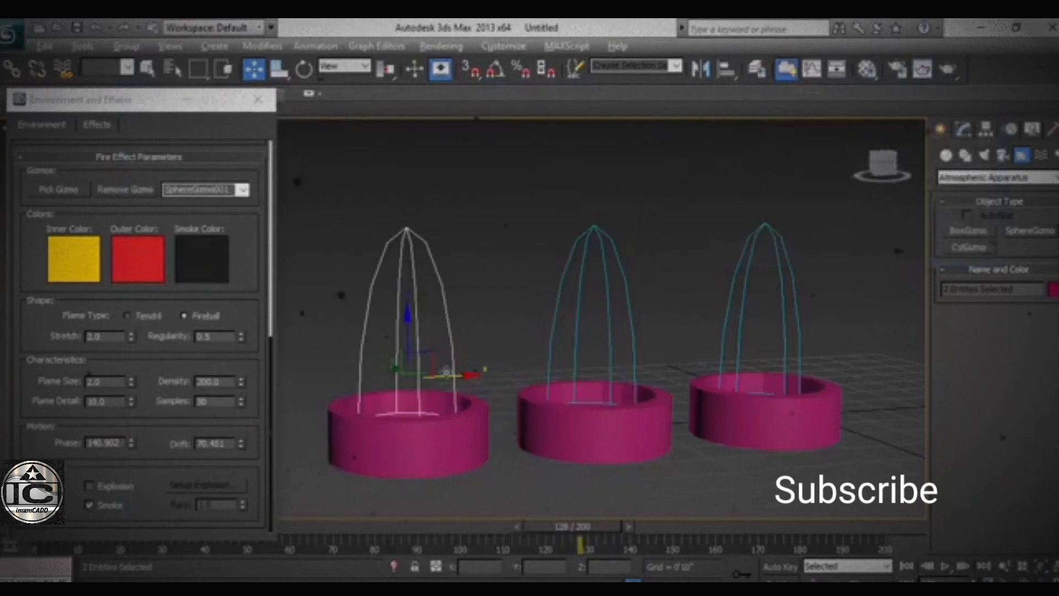
Step: Clone the selected end cylinder and its gizmo further along the X axis as two copies, extending the row to five
{"action": "left_click_drag", "start_coordinate": [448, 376], "coordinate": [274, 362], "text": "shift"}
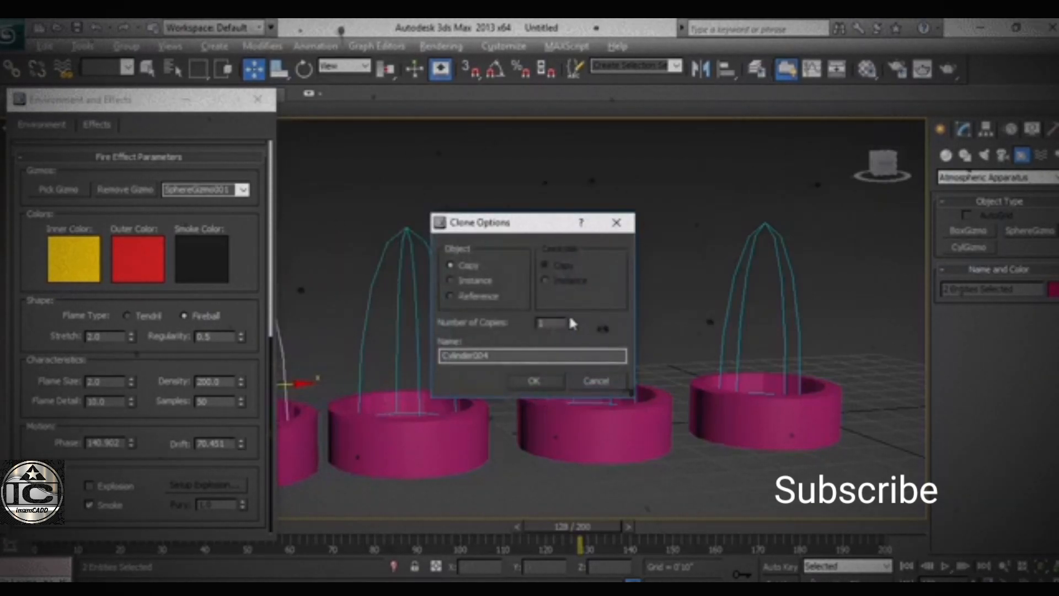
{"action": "left_click", "coordinate": [532, 381]}
{"action": "middle_click_drag", "start_coordinate": [532, 382], "coordinate": [604, 374]}
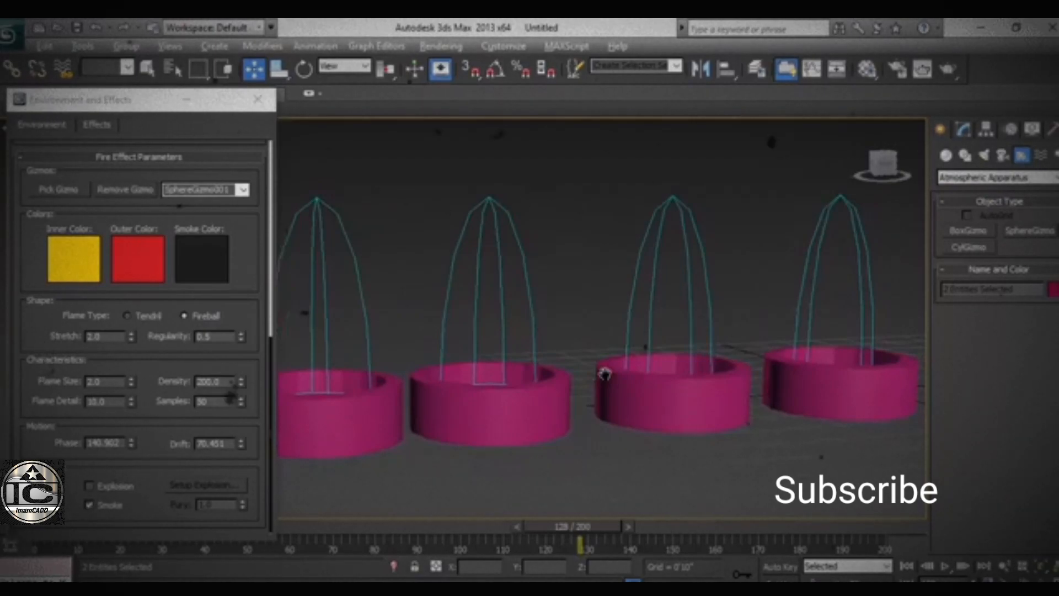
Step: Render the animation of the five flames from the Perspective view, overwriting 50.avi in Documents
{"action": "left_click", "coordinate": [946, 71]}
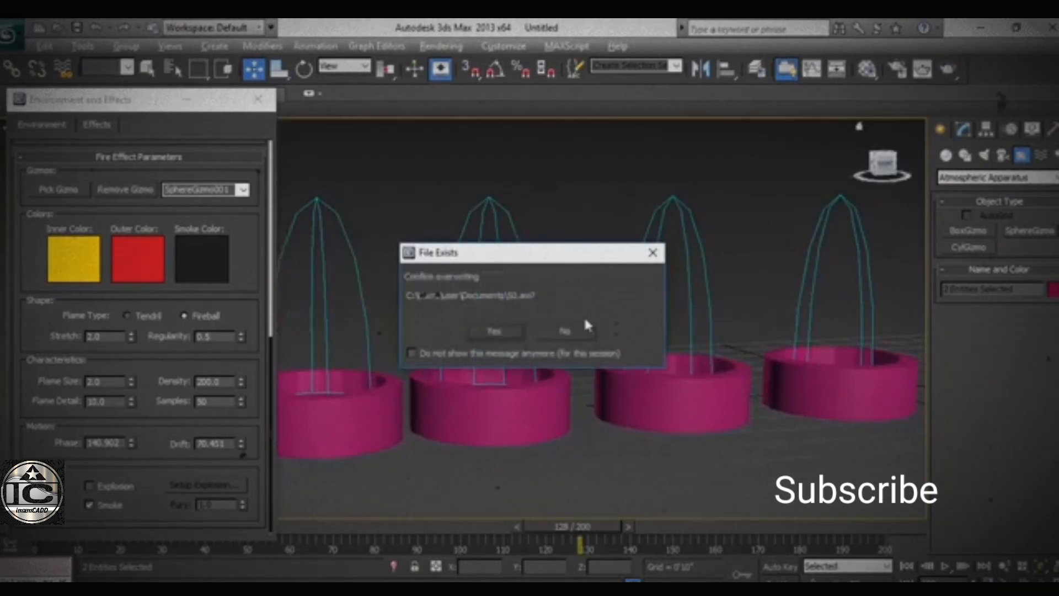
{"action": "left_click", "coordinate": [496, 331]}
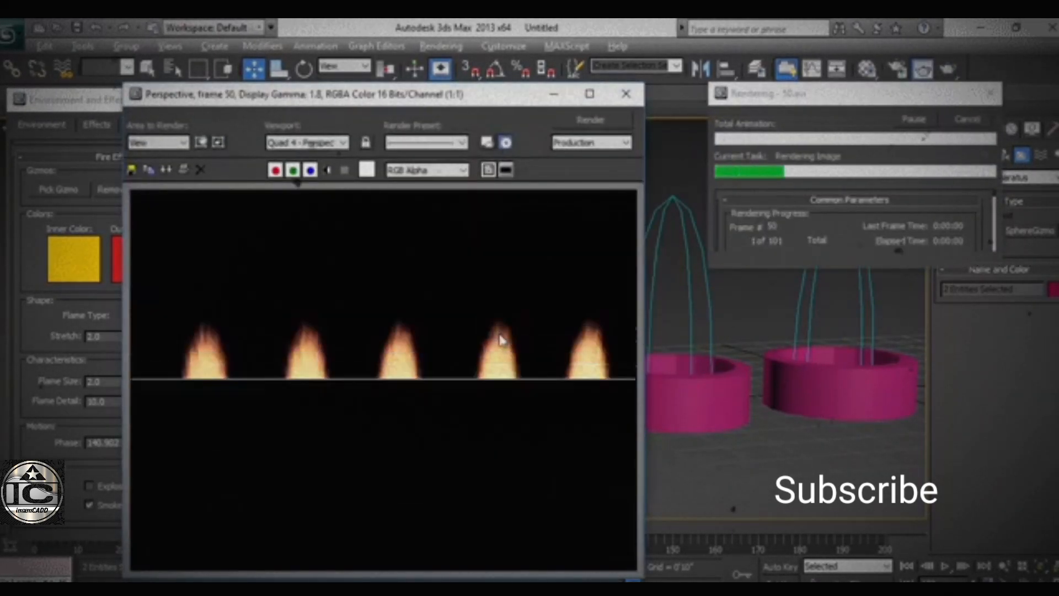